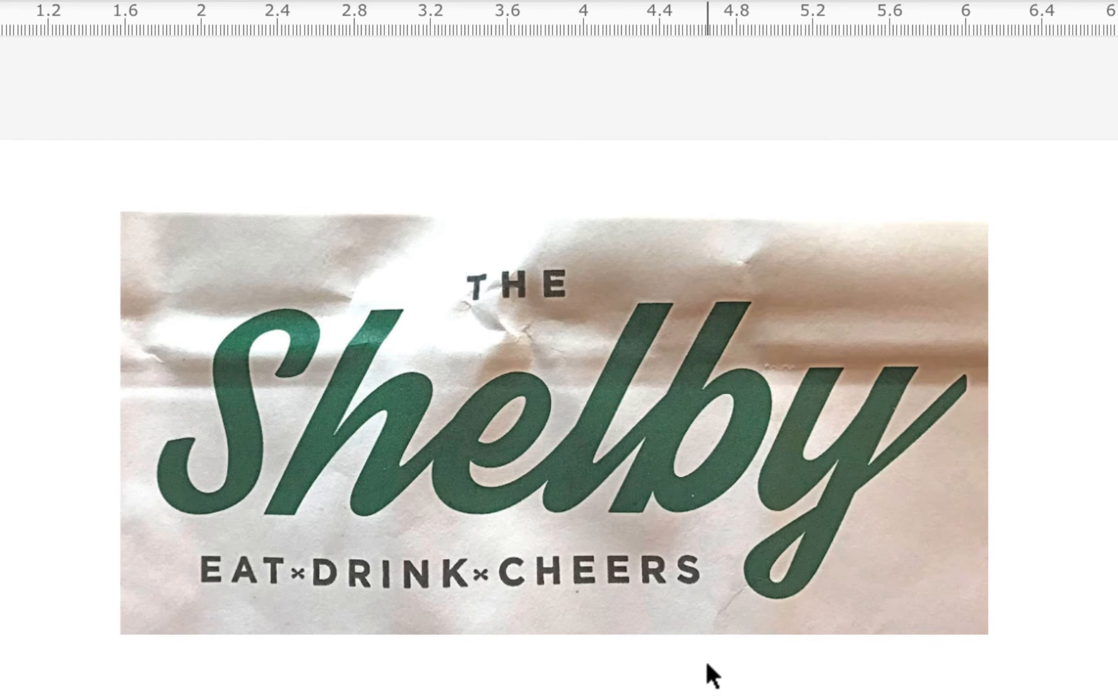
# Step: Show the hidden layer that holds the recreated Shelby logo below the photographed original
pyautogui.scroll(-5, 706, 664)
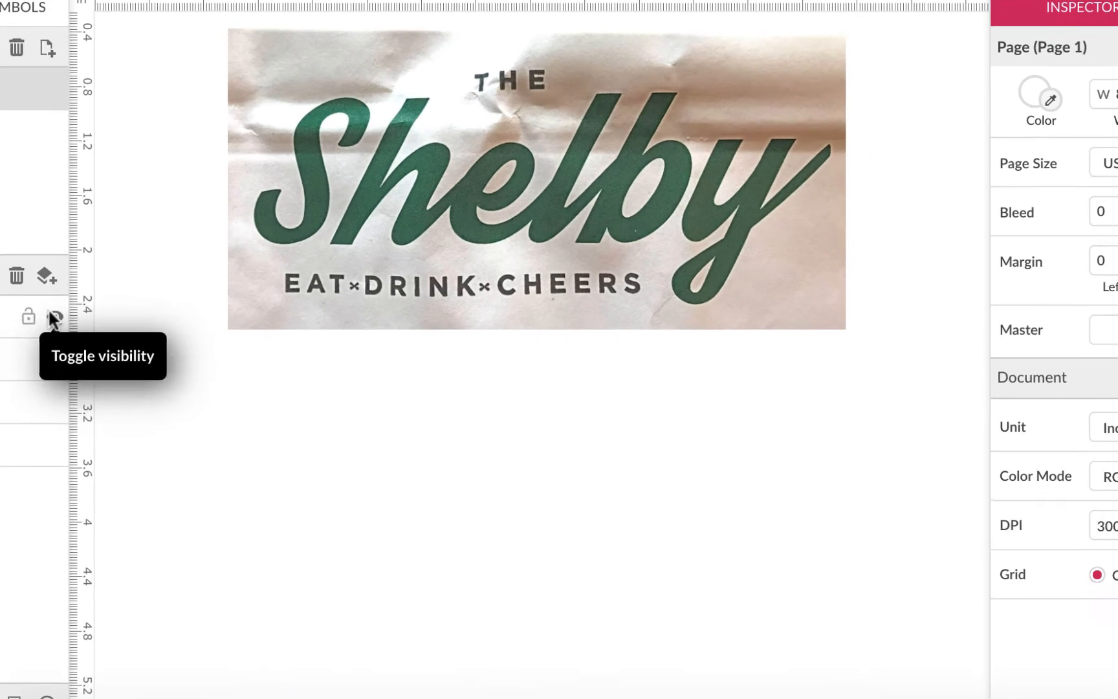
pyautogui.click(57, 314)
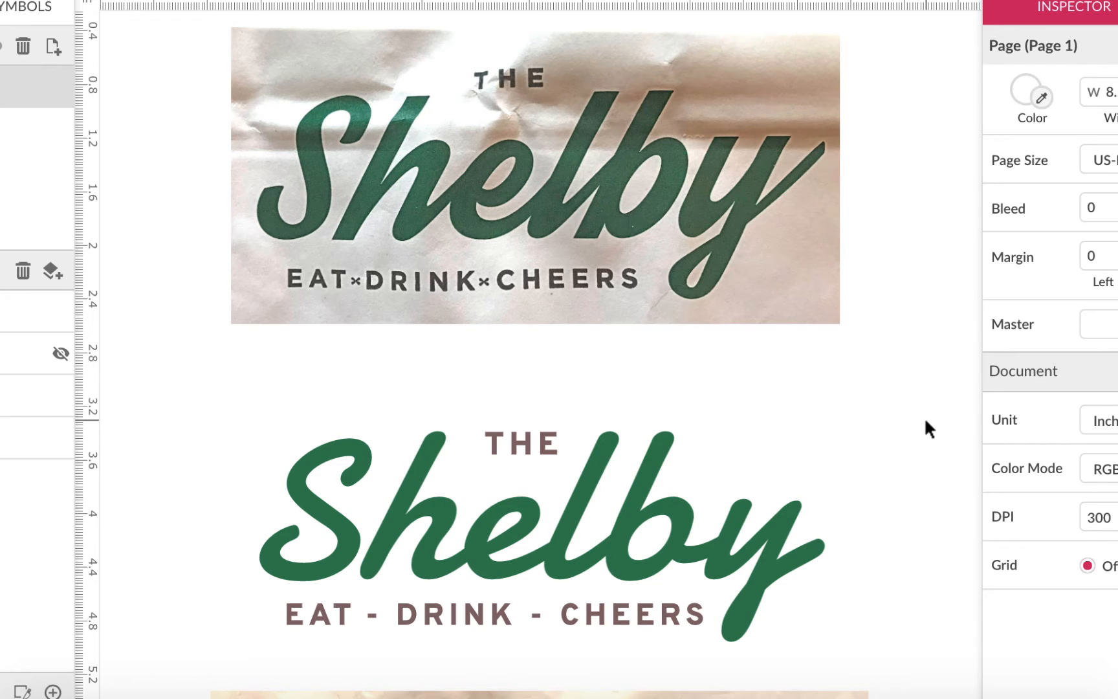
pyautogui.scroll(-1, 925, 420)
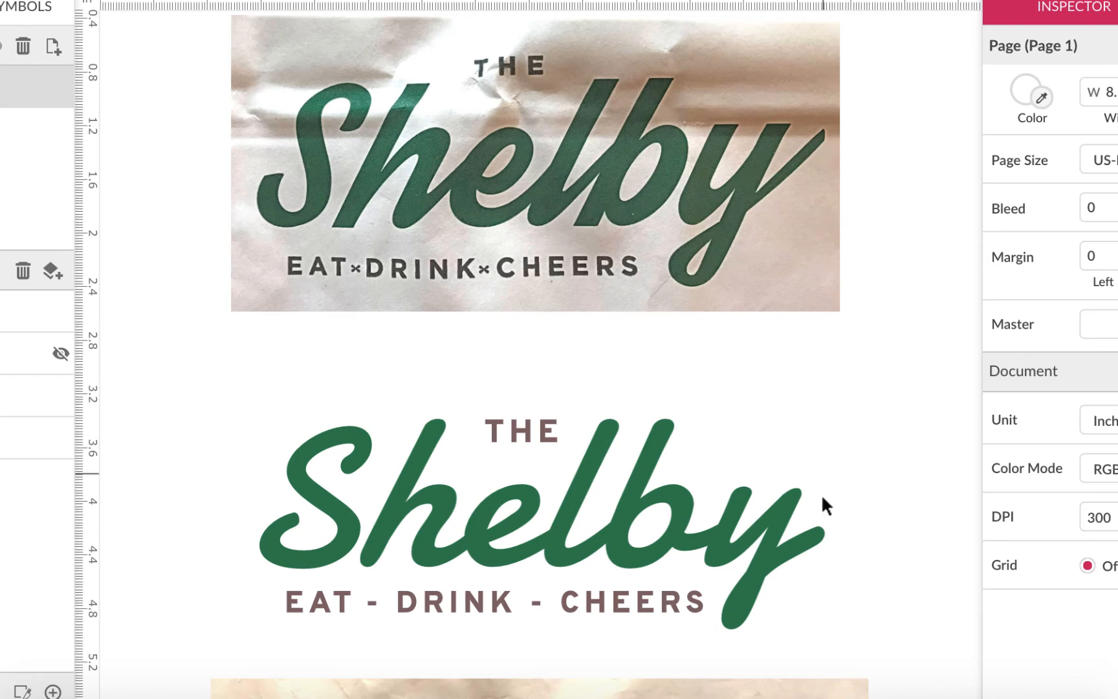
# Step: Select the green Shelby text inside the recreated logo's group and check which font it uses in the web font list
pyautogui.click(784, 551)
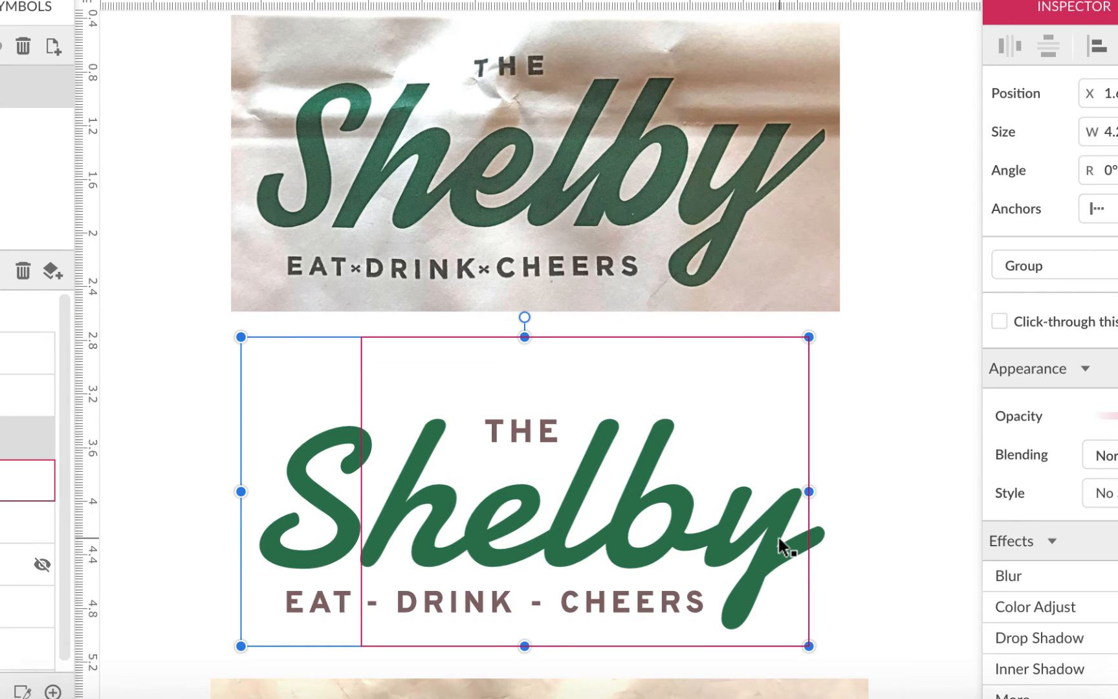
pyautogui.doubleClick(779, 539)
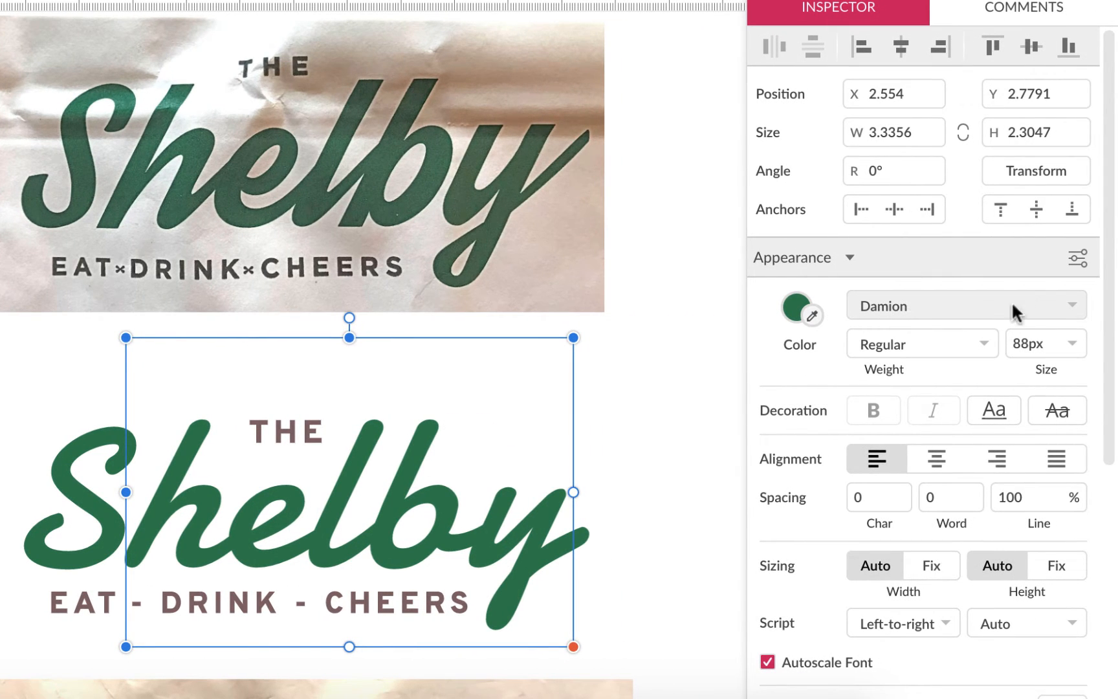
pyautogui.click(1075, 303)
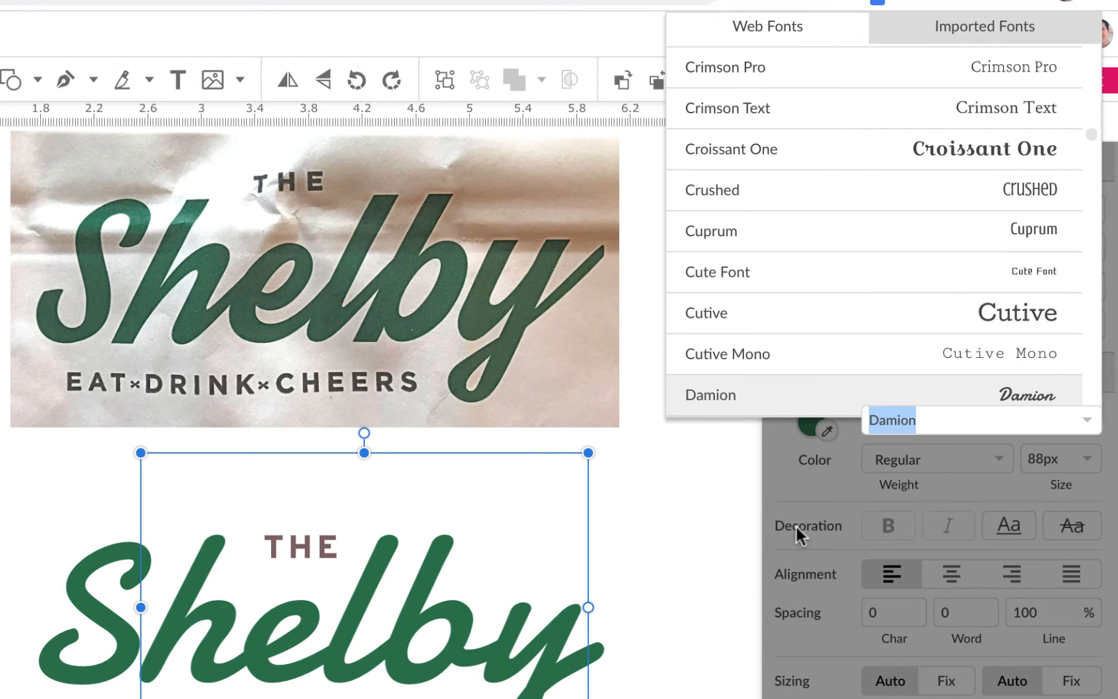
pyautogui.click(656, 567)
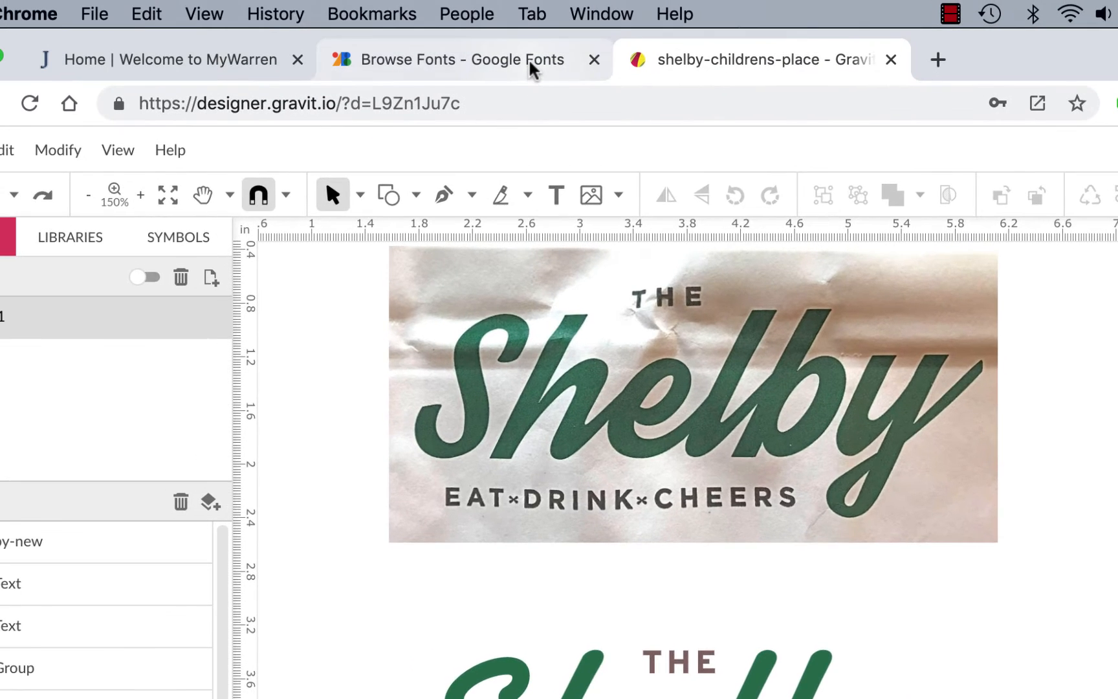
# Step: Switch to Google Fonts and filter the families by Handwriting instead of Serif
pyautogui.click(507, 57)
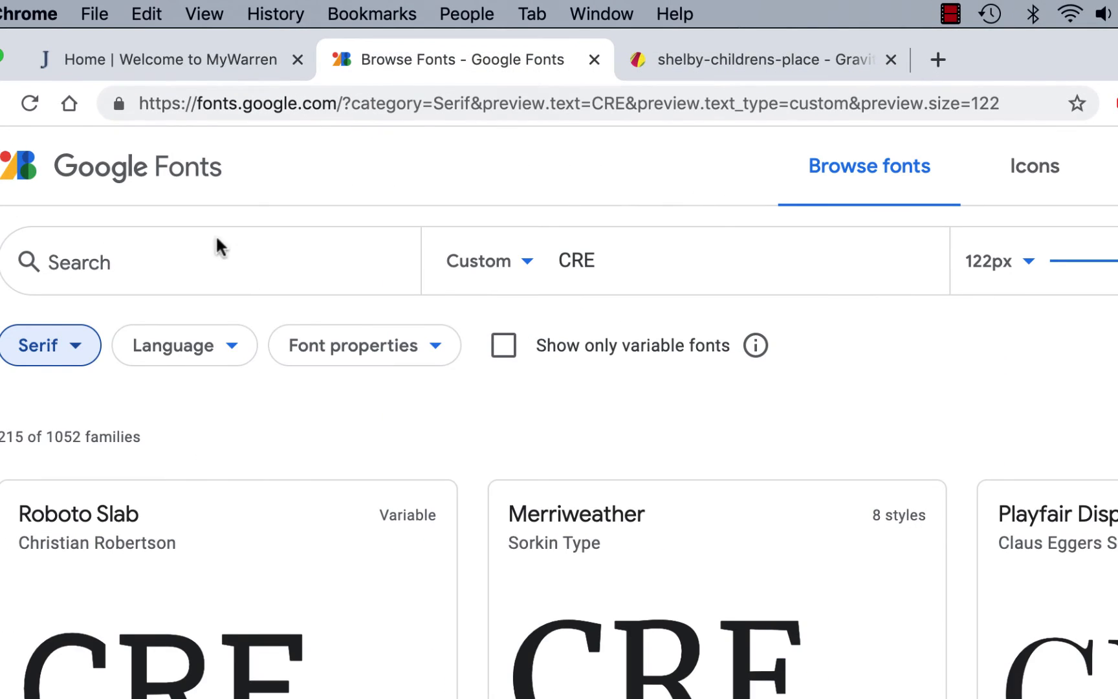
pyautogui.click(83, 348)
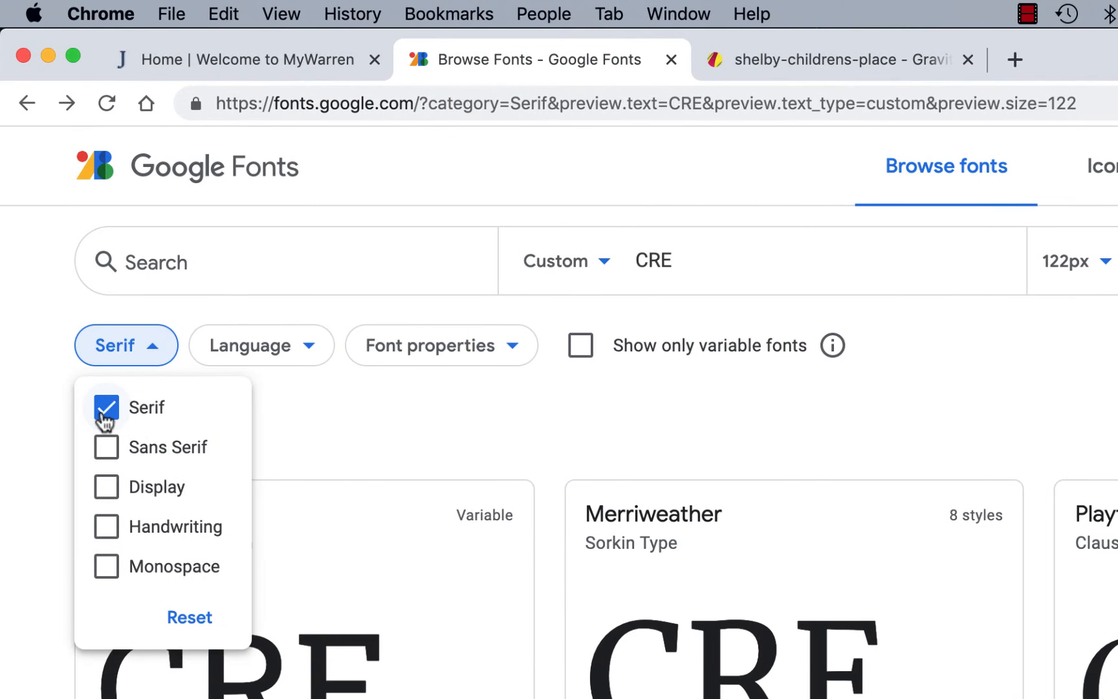
pyautogui.click(44, 407)
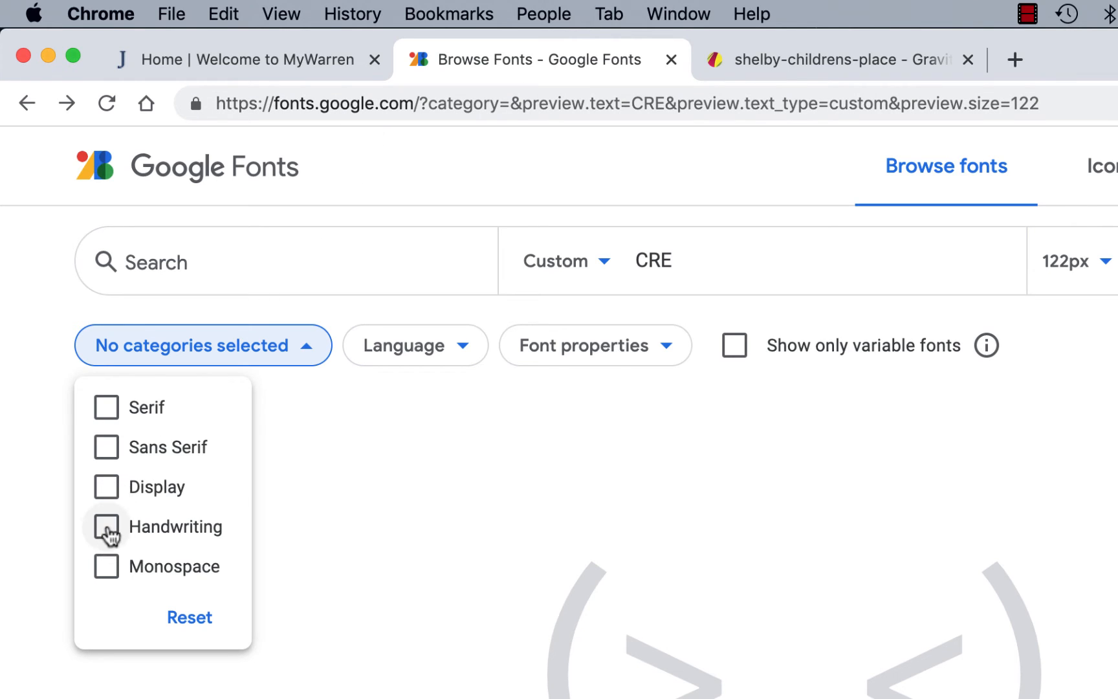
pyautogui.click(107, 532)
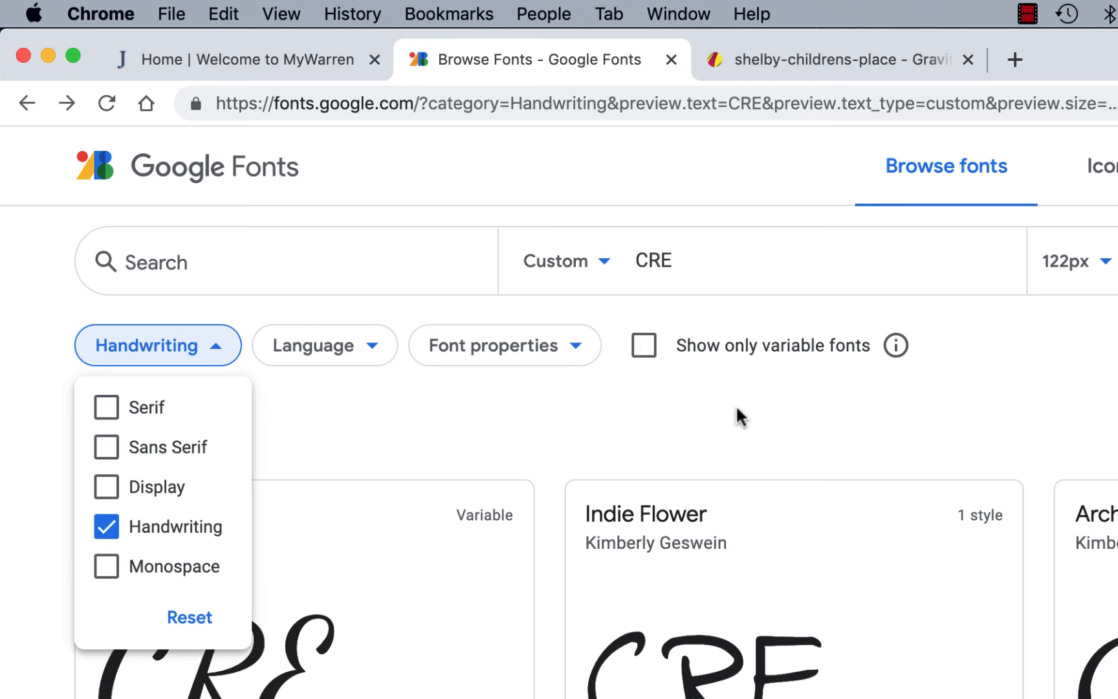
pyautogui.click(750, 422)
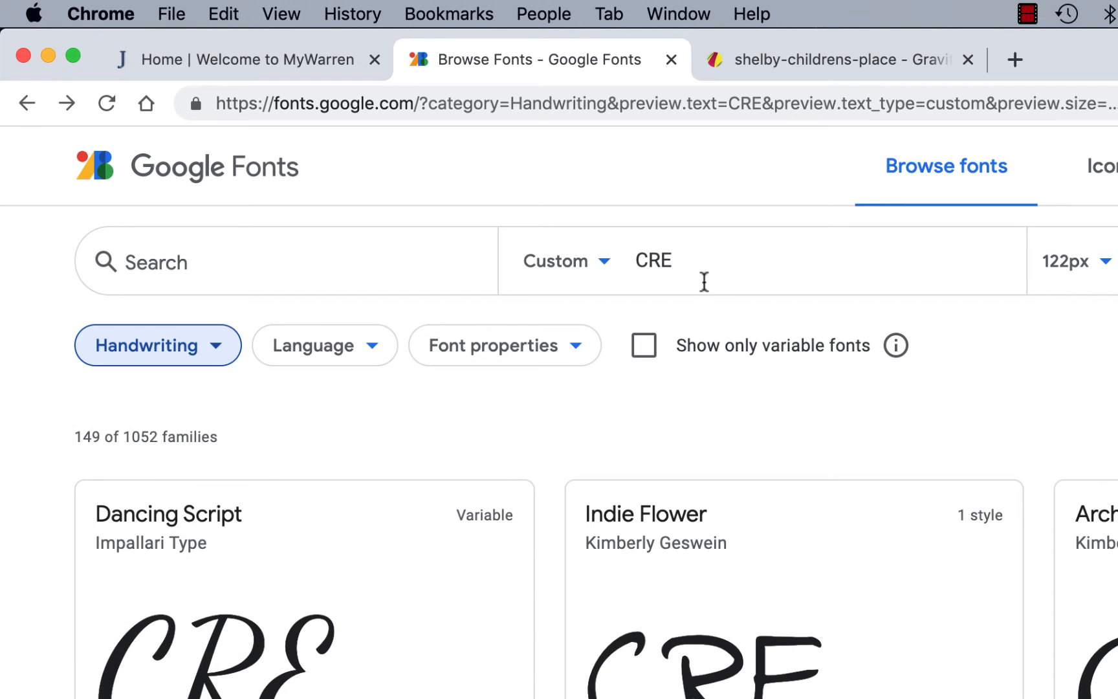
# Step: Replace the custom preview text with Shelby, starting with a capital S
pyautogui.moveTo(682, 260); pyautogui.dragTo(622, 260)
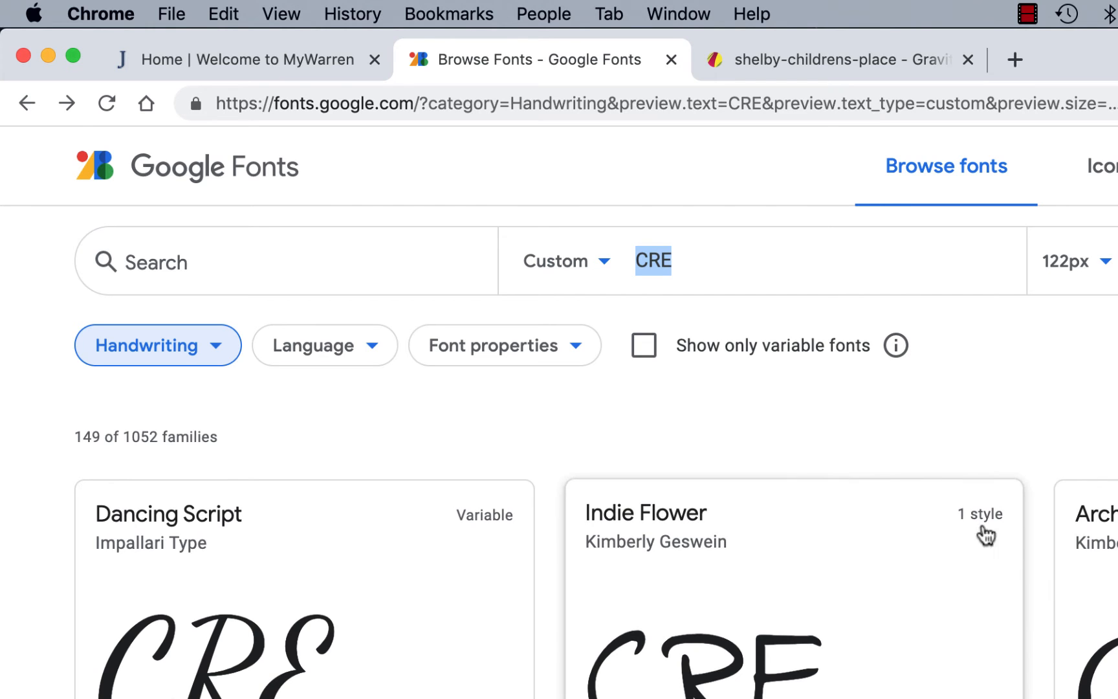
pyautogui.write('shelby')
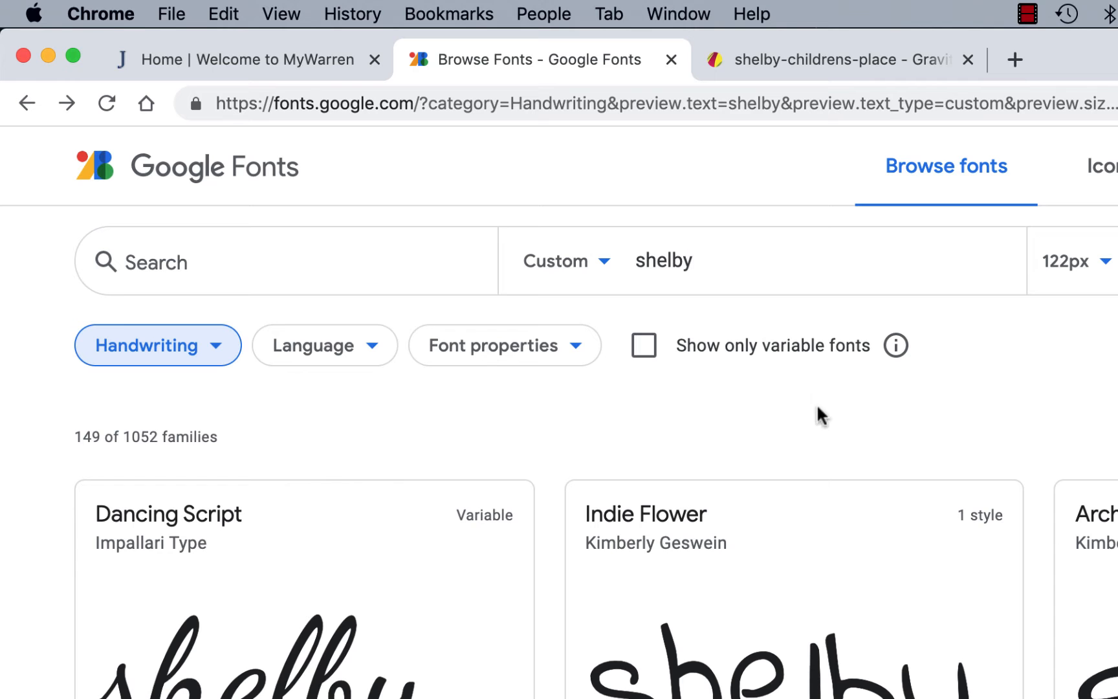
pyautogui.click(641, 261)
pyautogui.press('BackSpace')
pyautogui.write('S')
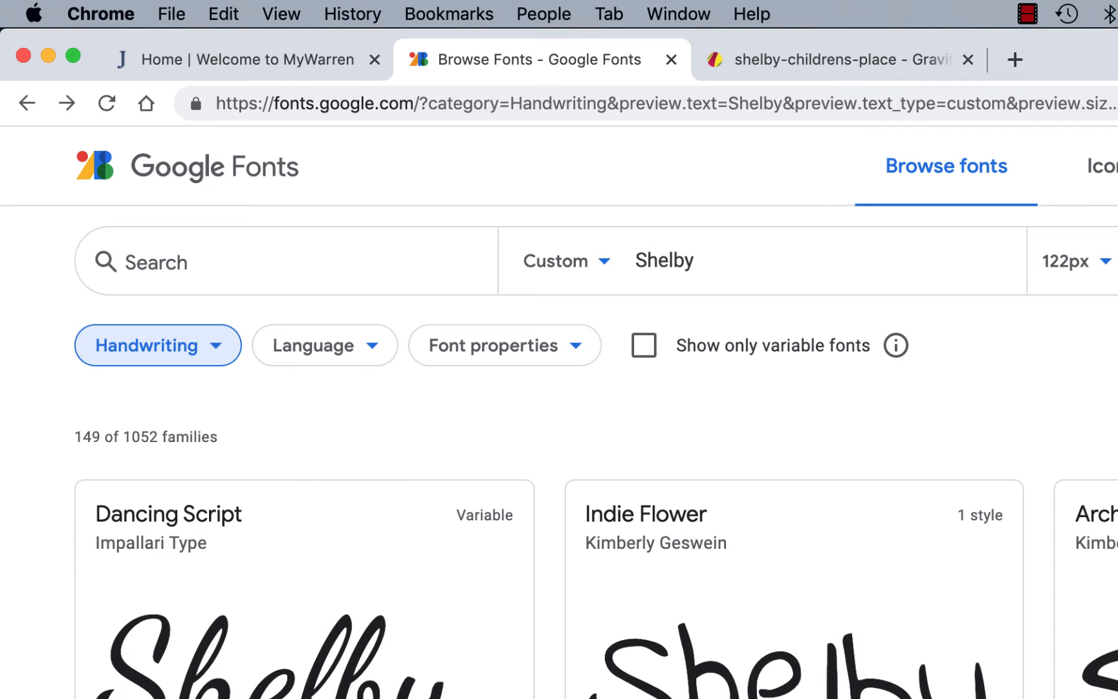
# Step: Look over the first handwriting samples and reduce the preview font size to 93px
pyautogui.scroll(-10, 737, 358)
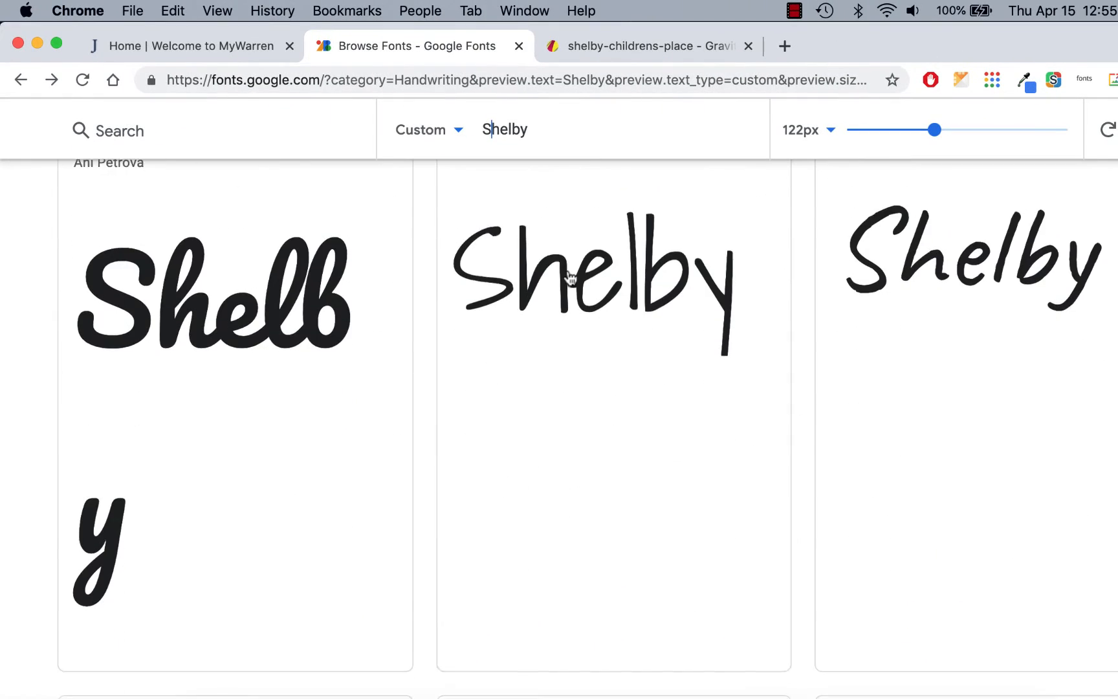
pyautogui.scroll(-8, 569, 277)
pyautogui.scroll(-7, 569, 277)
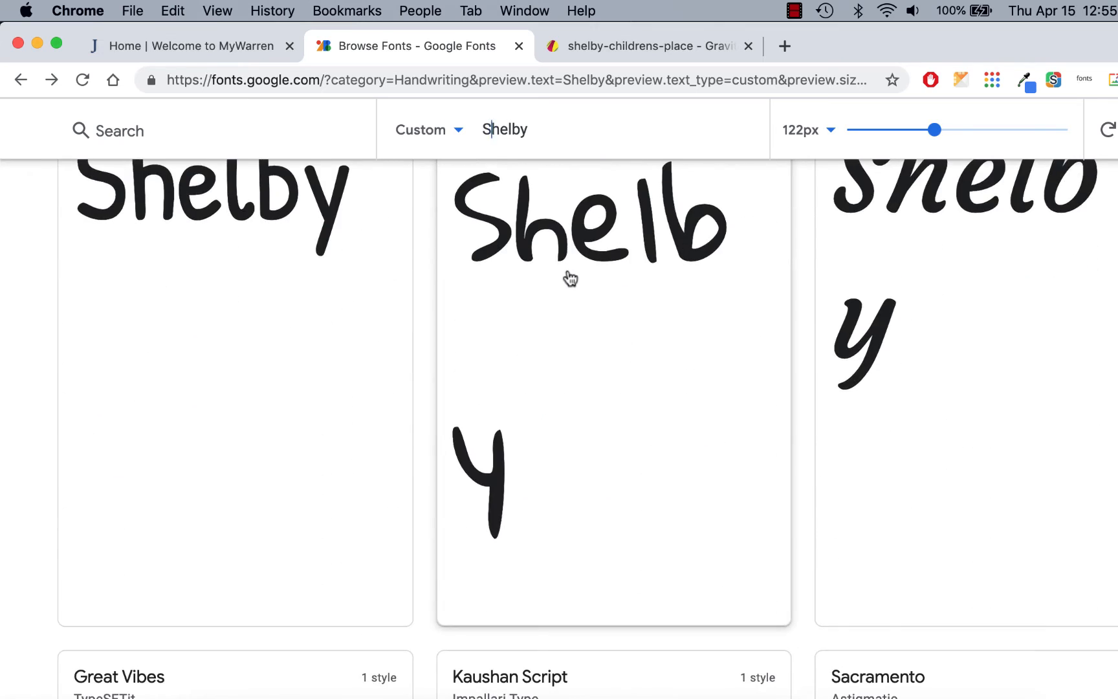
pyautogui.scroll(-5, 570, 278)
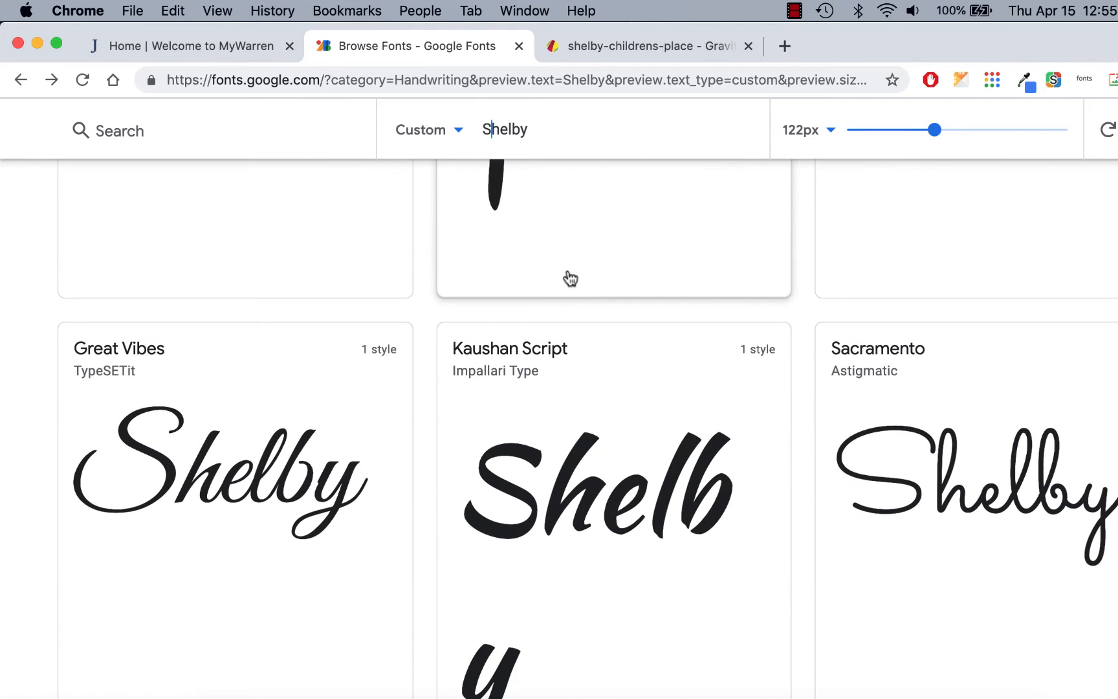
pyautogui.scroll(-2, 571, 278)
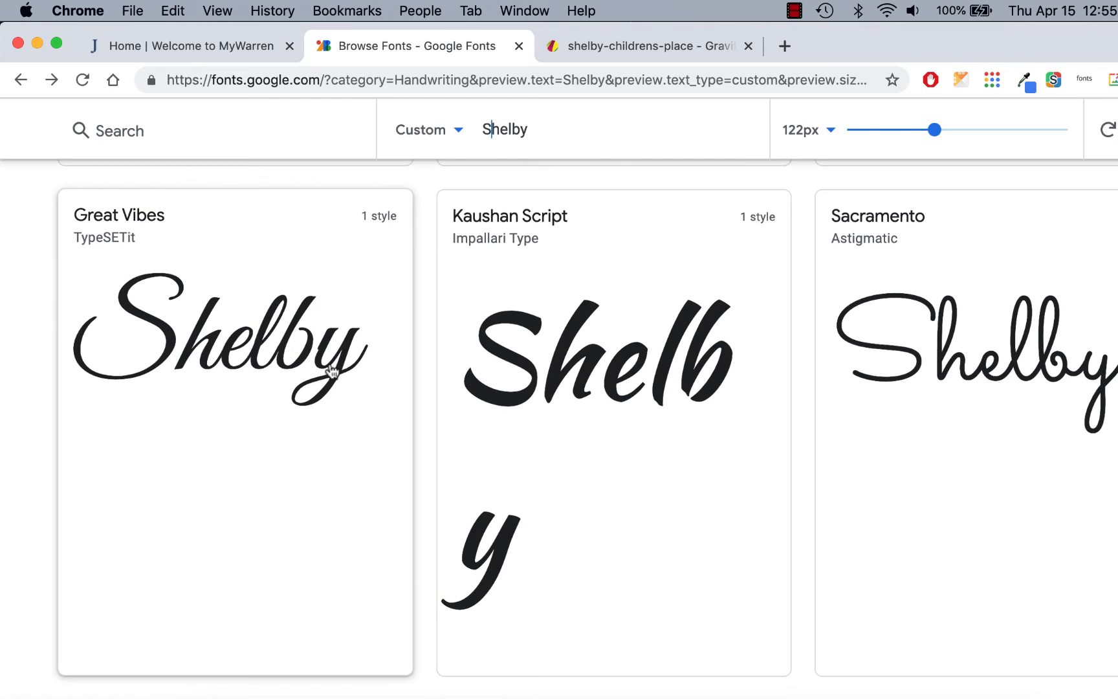
pyautogui.scroll(15, 639, 366)
pyautogui.scroll(15, 638, 361)
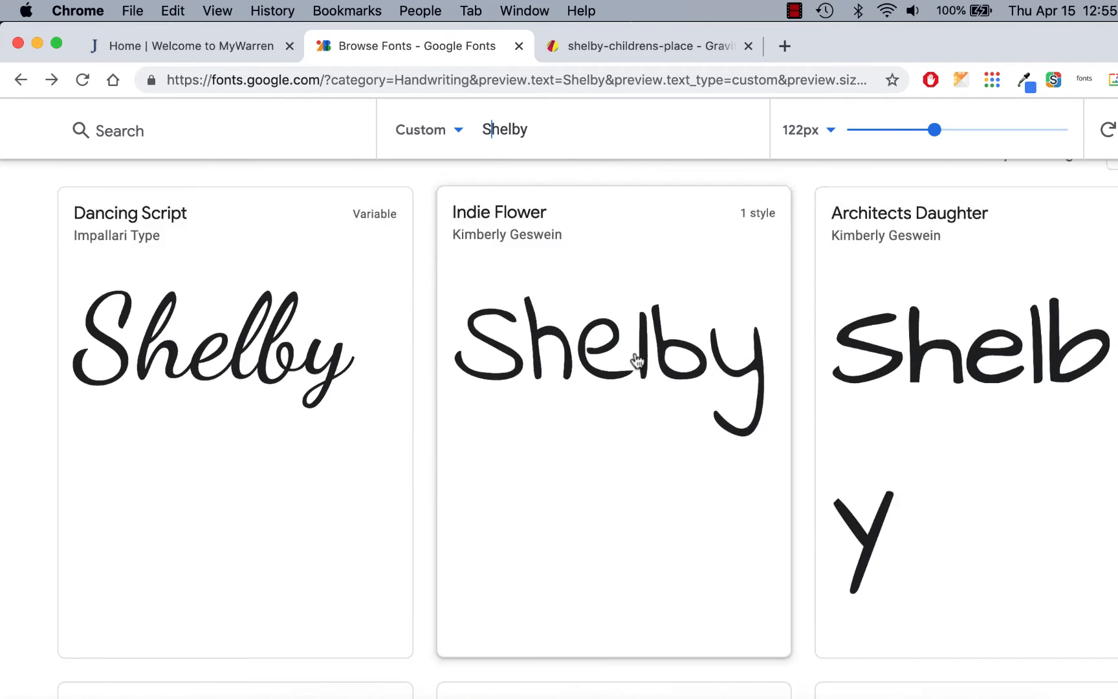
pyautogui.moveTo(963, 203); pyautogui.dragTo(943, 201)
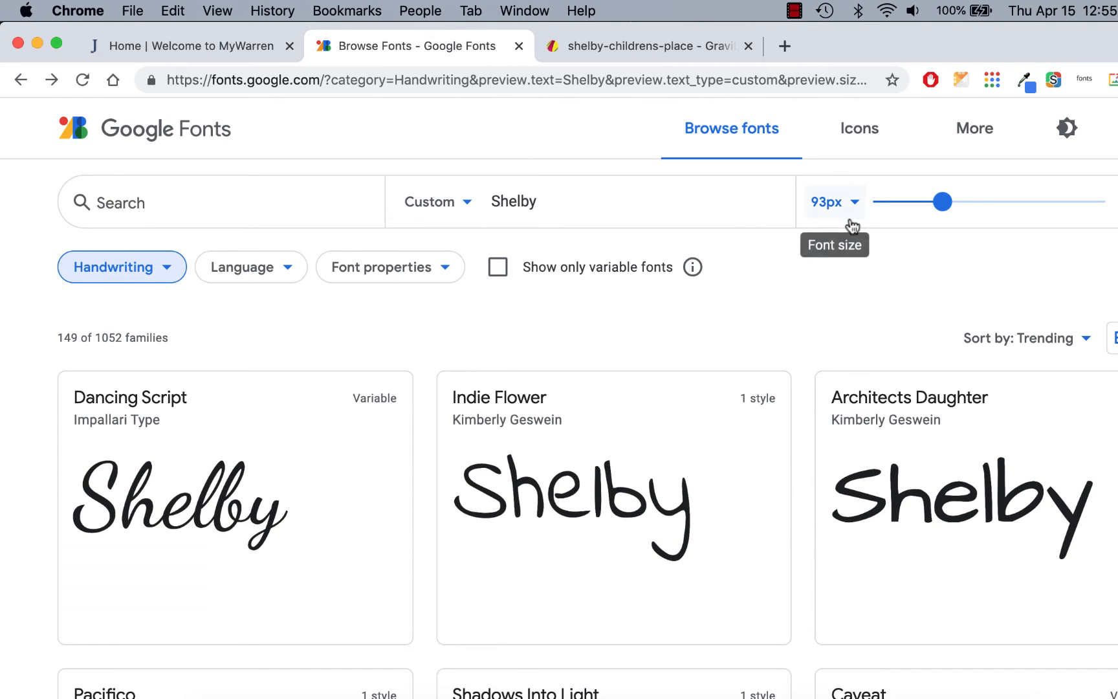
# Step: Examine the handwriting font samples of Shelby for letter shapes that resemble the photographed logo's script
pyautogui.scroll(-5, 670, 376)
pyautogui.scroll(-10, 671, 374)
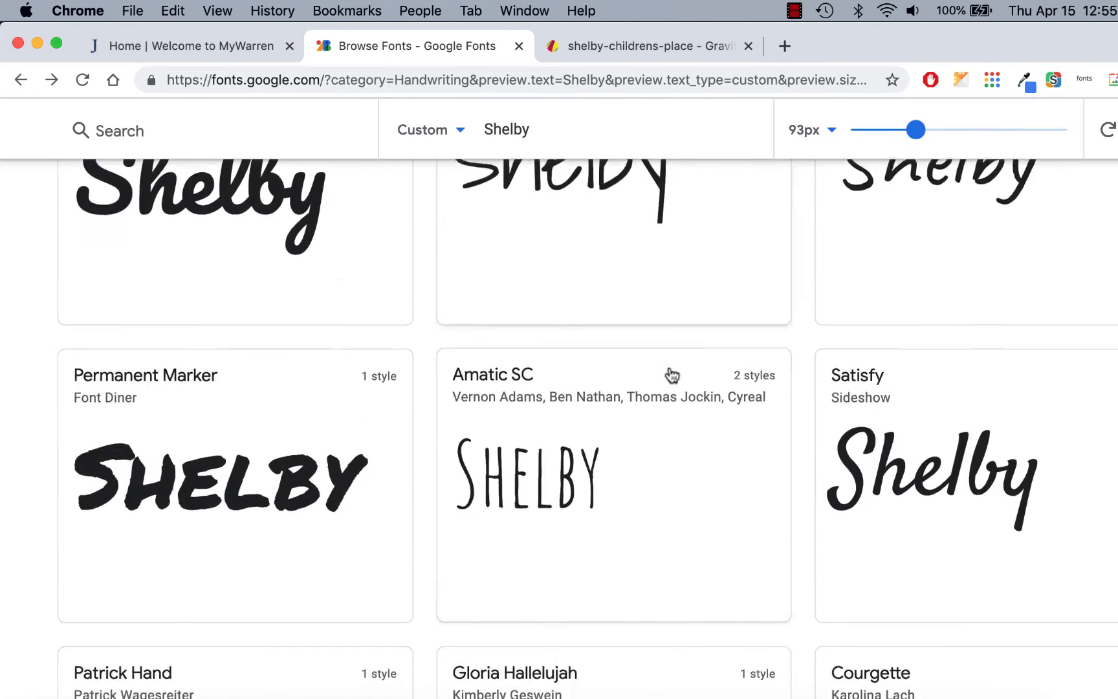
pyautogui.scroll(5, 670, 375)
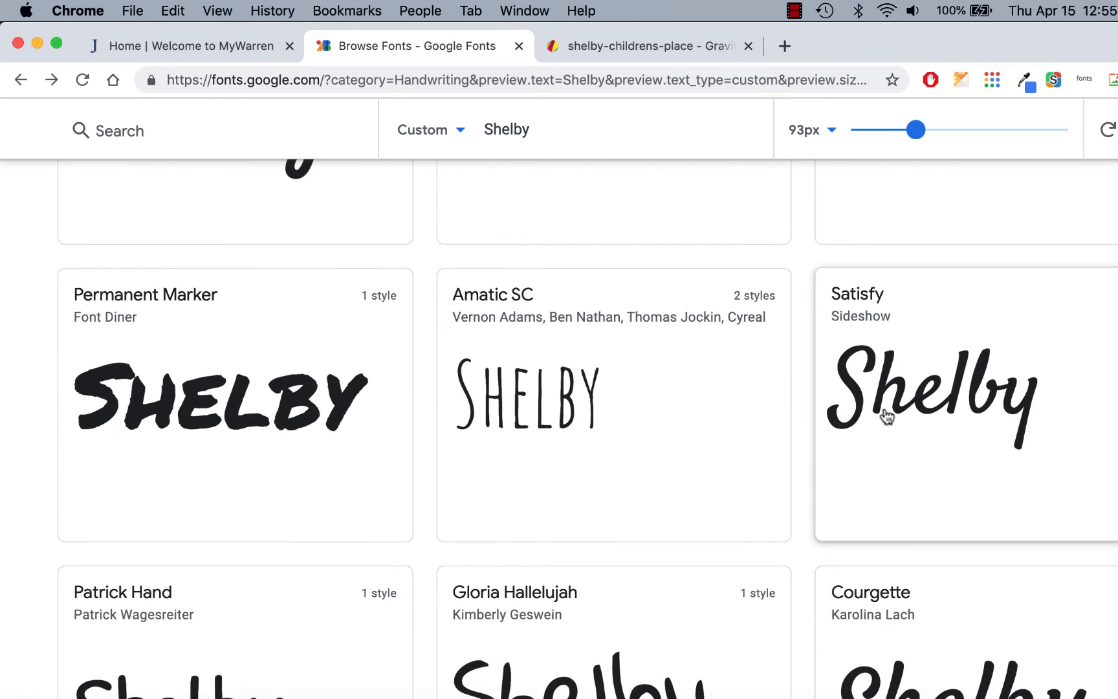
pyautogui.scroll(-8, 886, 417)
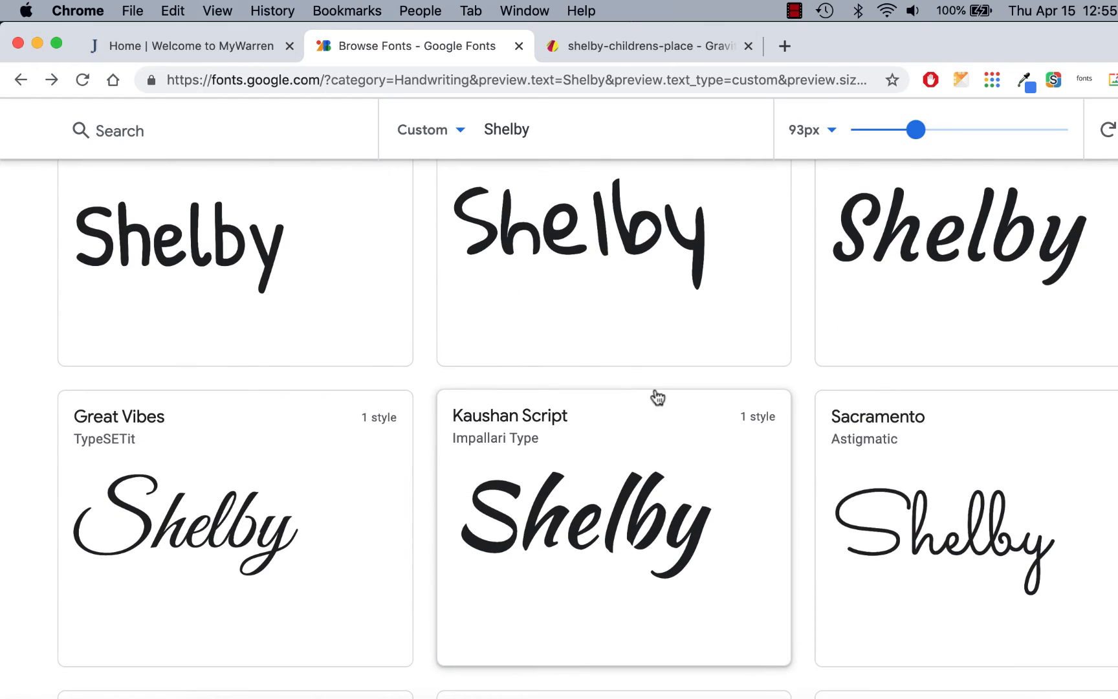
pyautogui.scroll(-2, 657, 396)
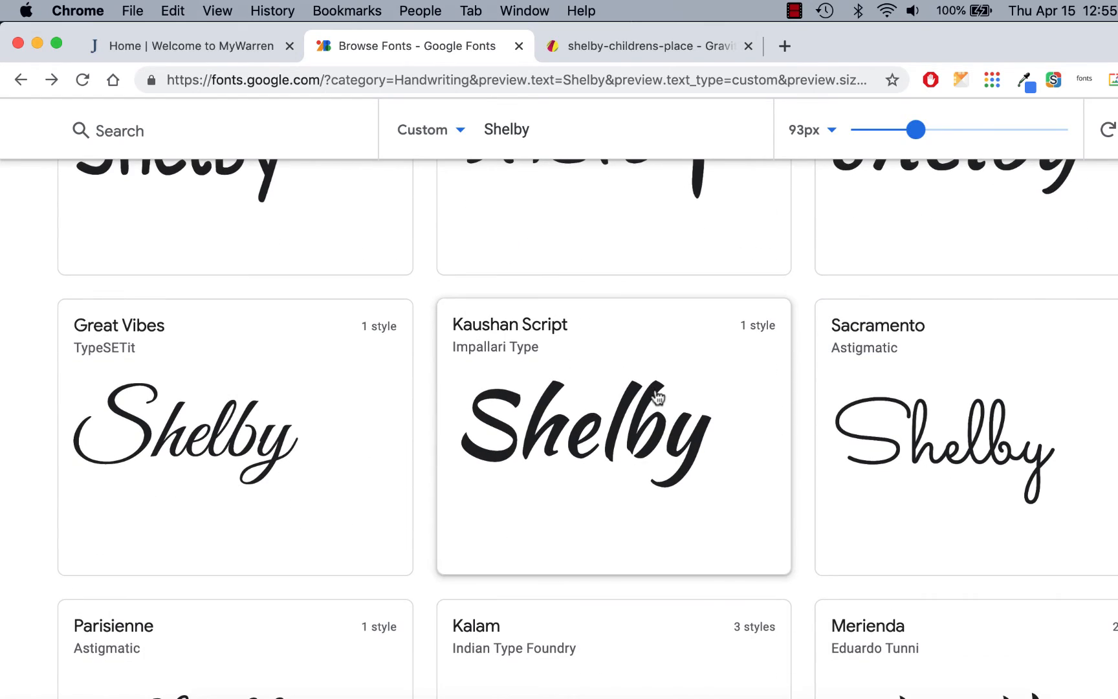
pyautogui.scroll(-3, 657, 396)
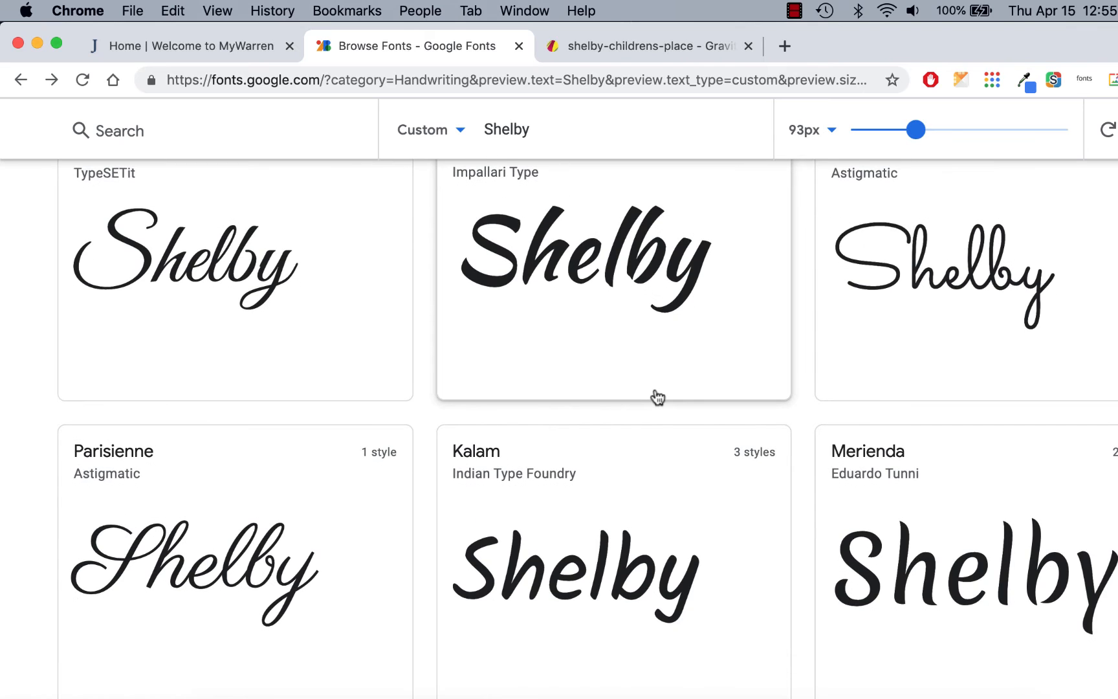
pyautogui.scroll(-6, 657, 396)
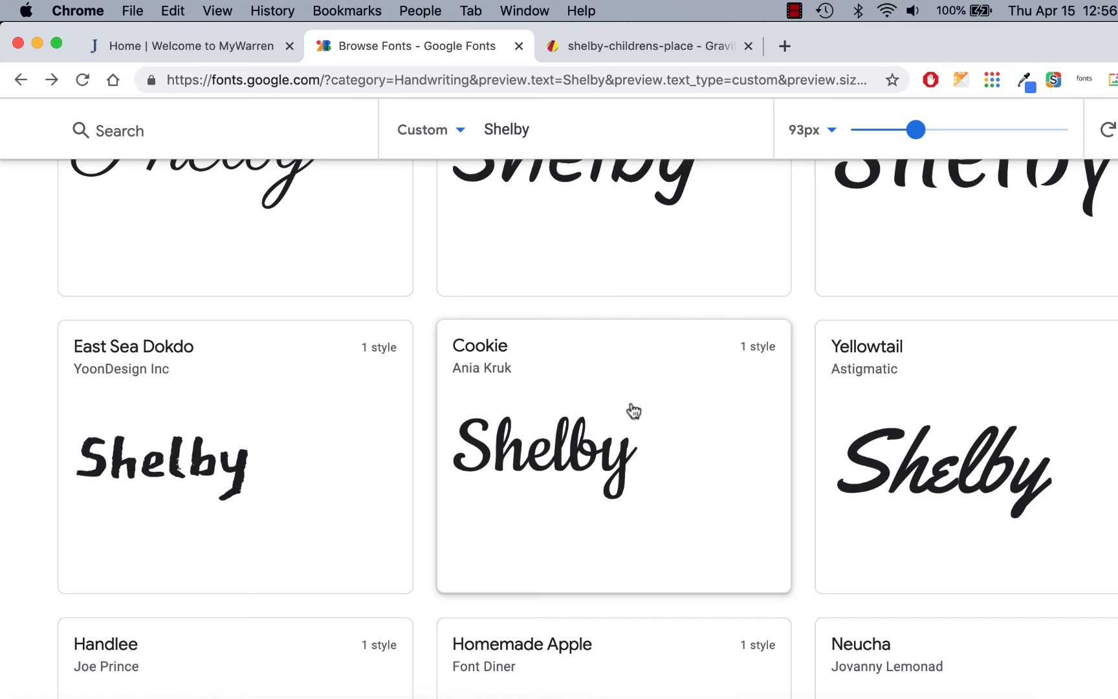
pyautogui.scroll(3, 632, 412)
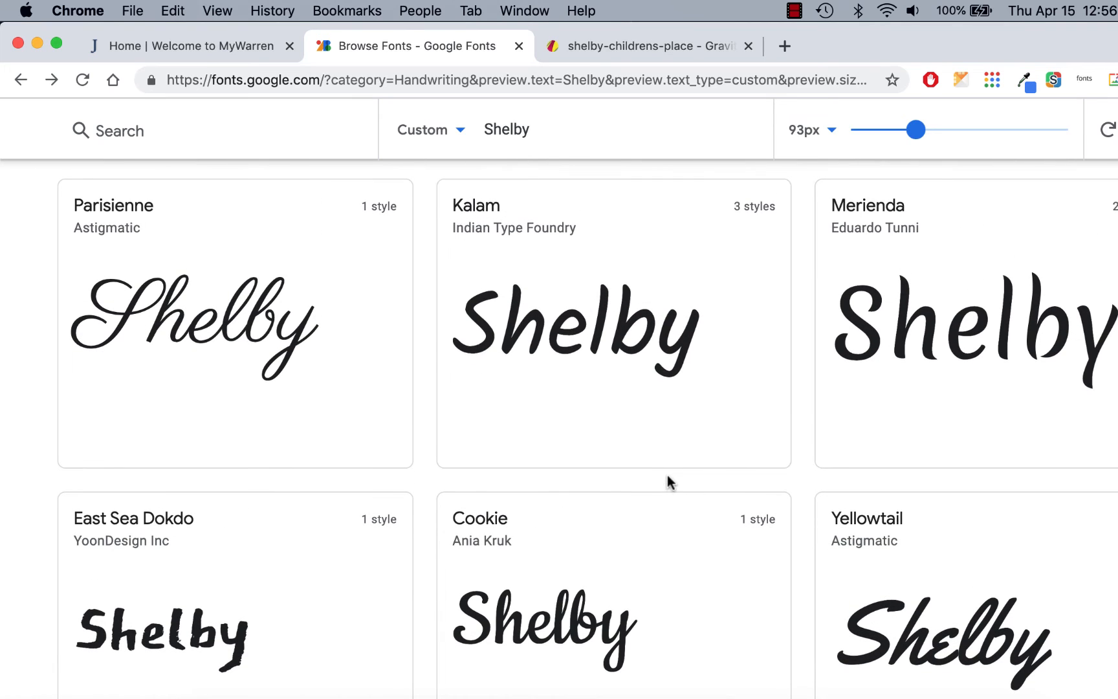
pyautogui.scroll(-7, 670, 482)
pyautogui.scroll(-6, 670, 483)
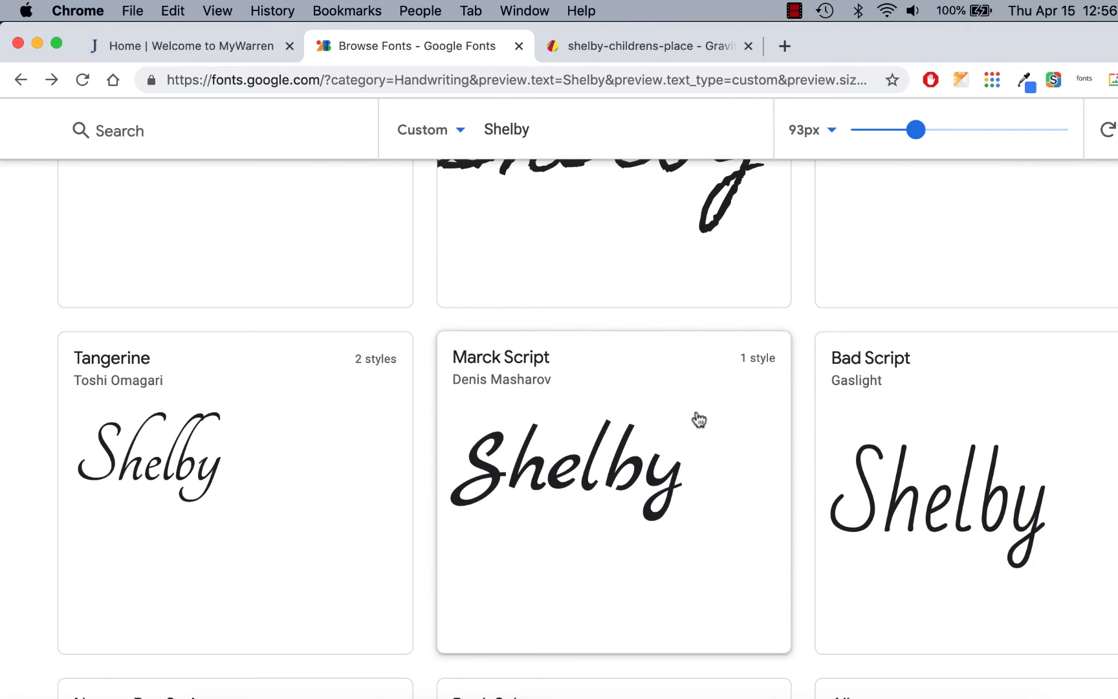
pyautogui.scroll(-10, 699, 419)
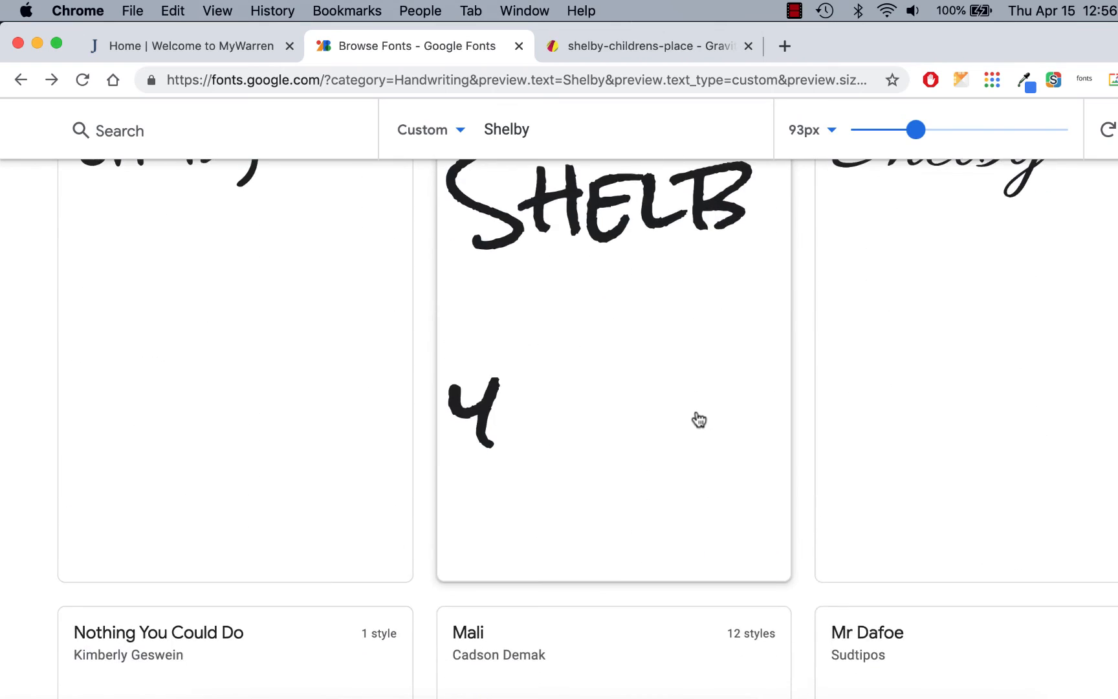
pyautogui.scroll(5, 699, 420)
pyautogui.scroll(-20, 699, 419)
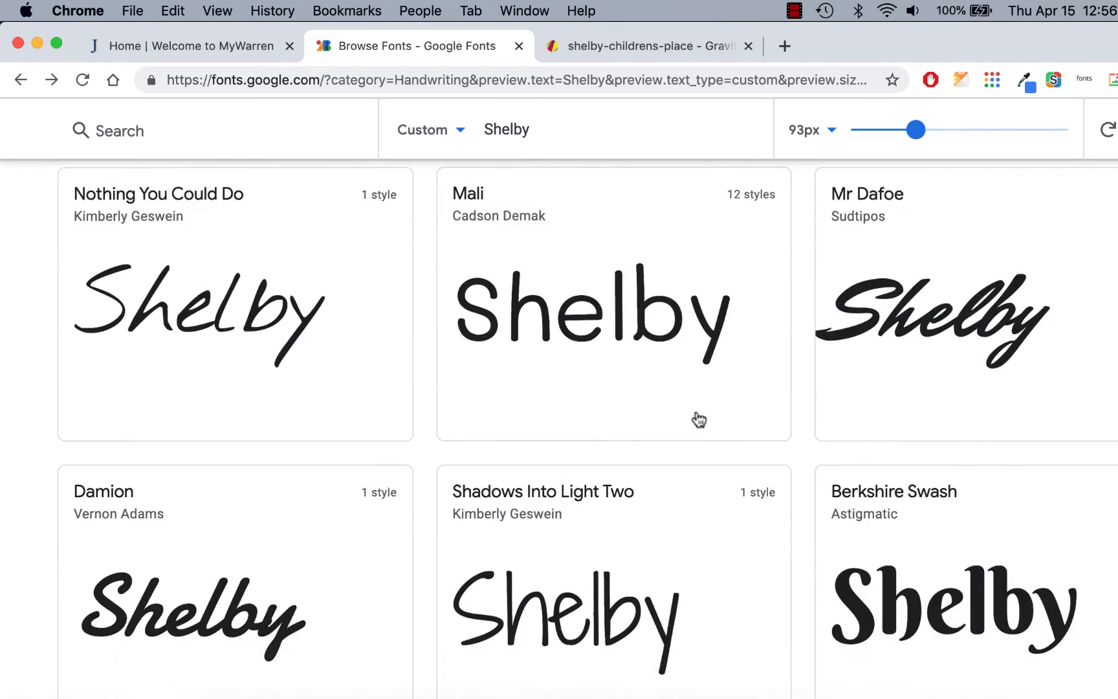
pyautogui.scroll(-20, 699, 419)
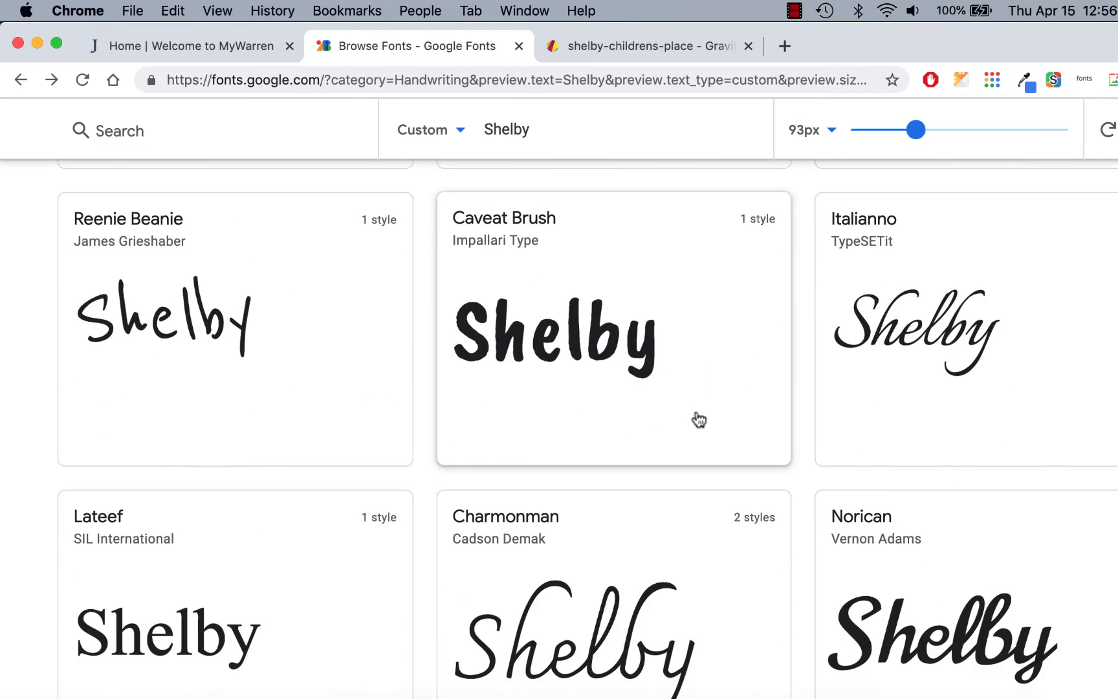
pyautogui.scroll(-3, 699, 419)
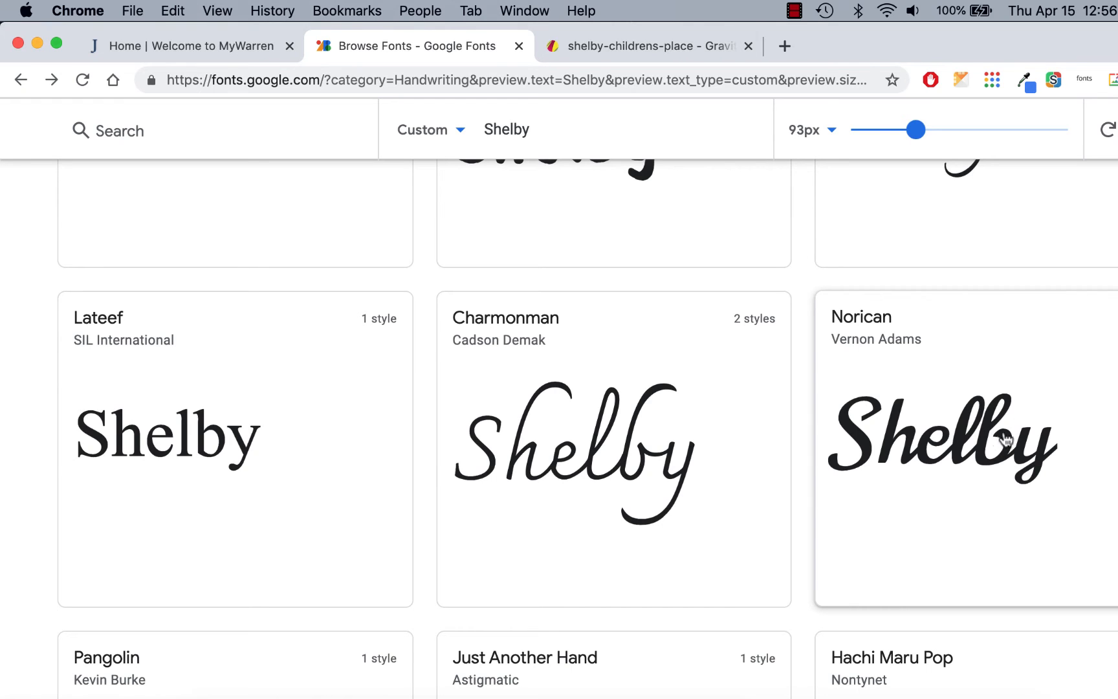
pyautogui.scroll(-4, 762, 506)
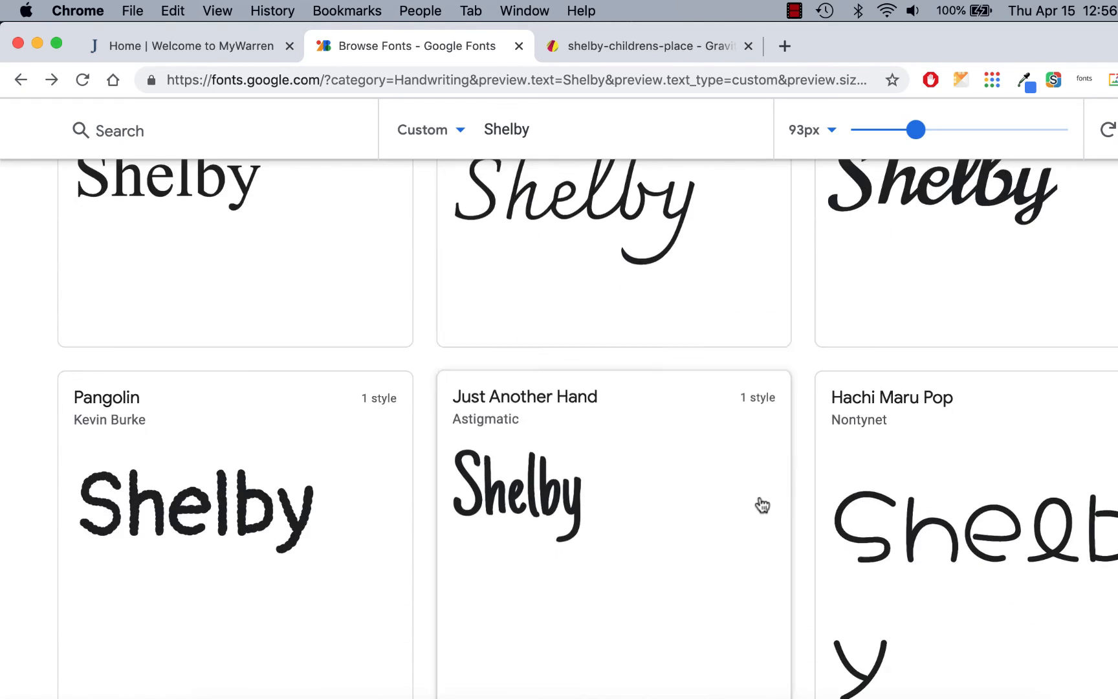
pyautogui.scroll(-3, 762, 505)
pyautogui.scroll(-4, 762, 505)
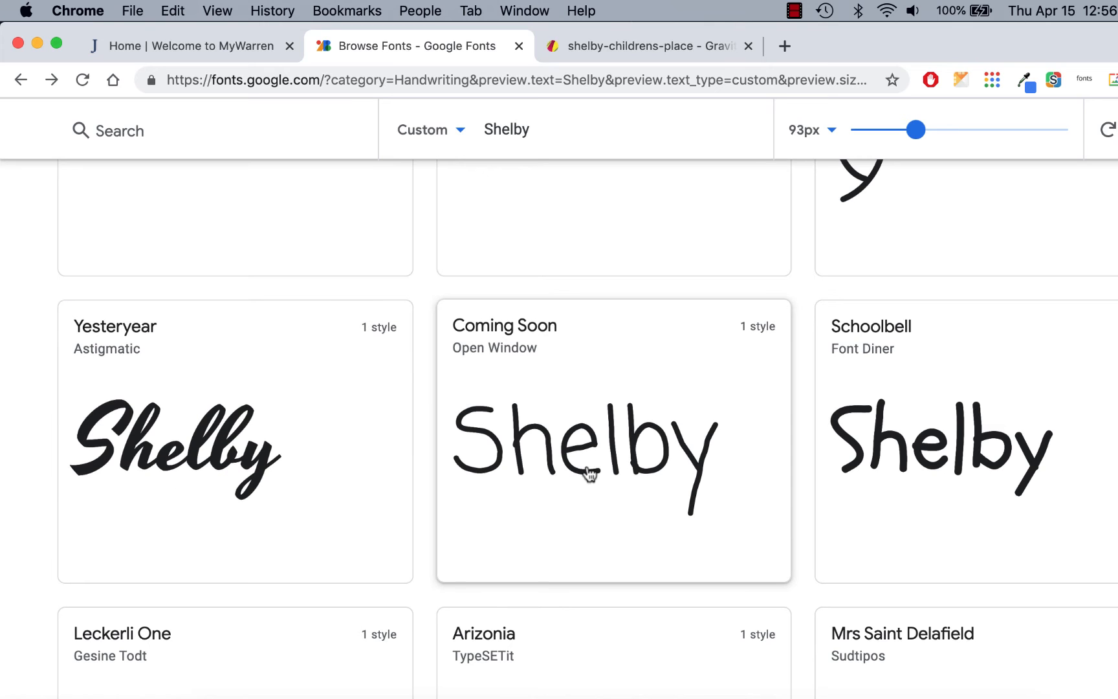
pyautogui.scroll(-4, 665, 420)
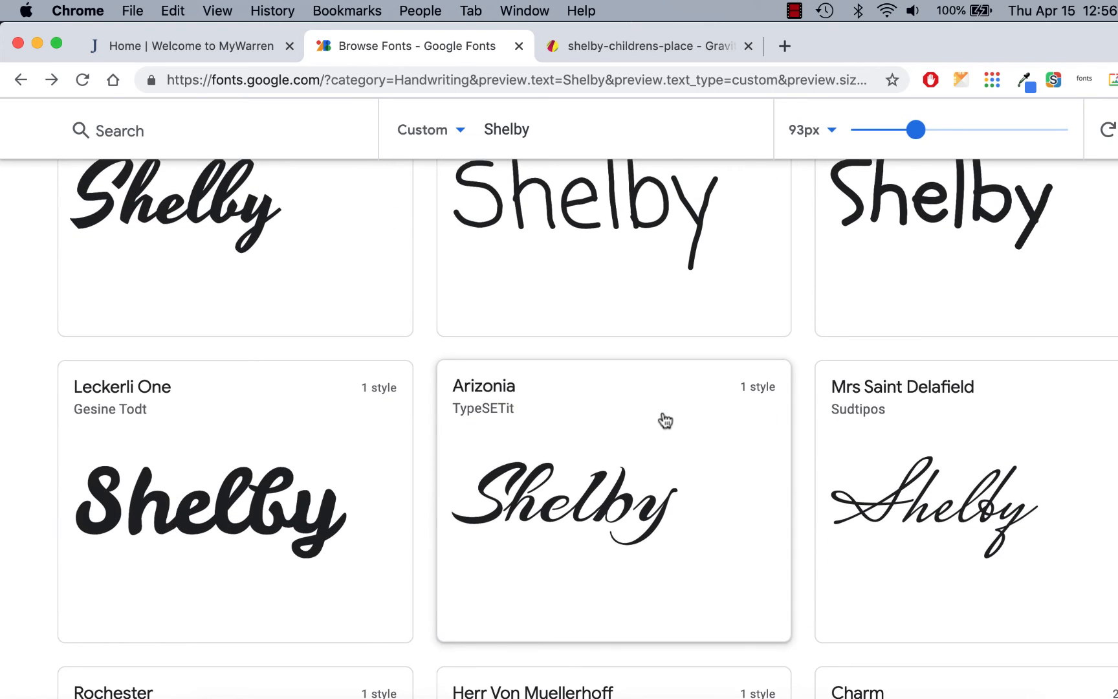
pyautogui.scroll(-10, 664, 420)
pyautogui.scroll(5, 665, 420)
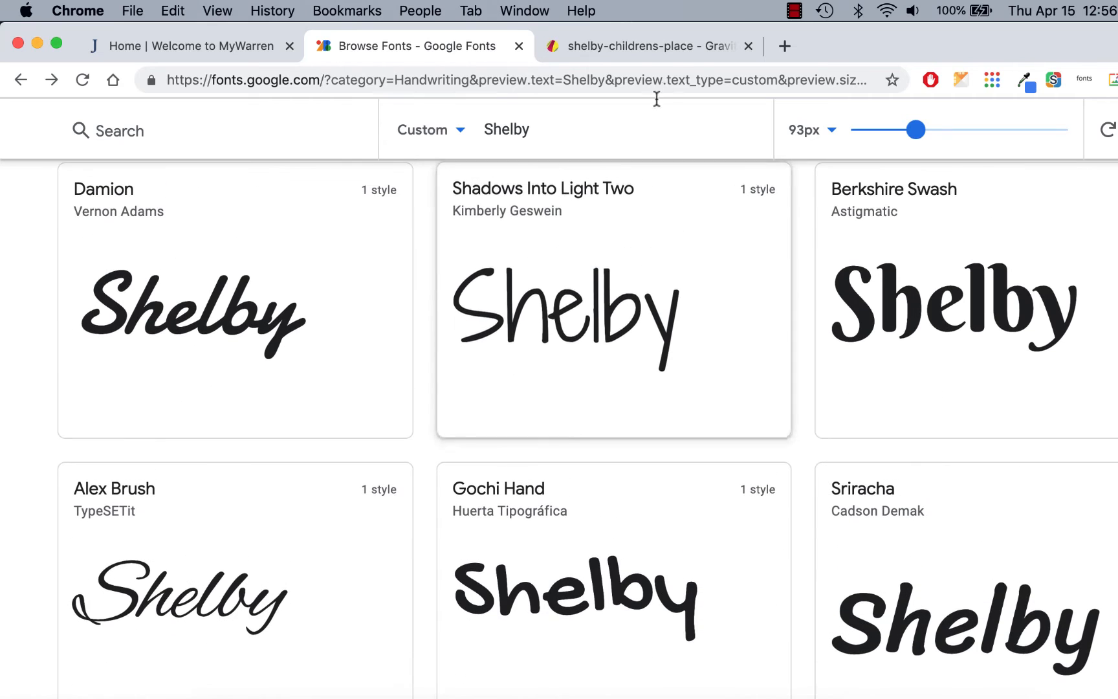
# Step: Switch to the Gravit Designer document and compare the recreated Shelby logo's lettering with the photographed logo
pyautogui.click(676, 47)
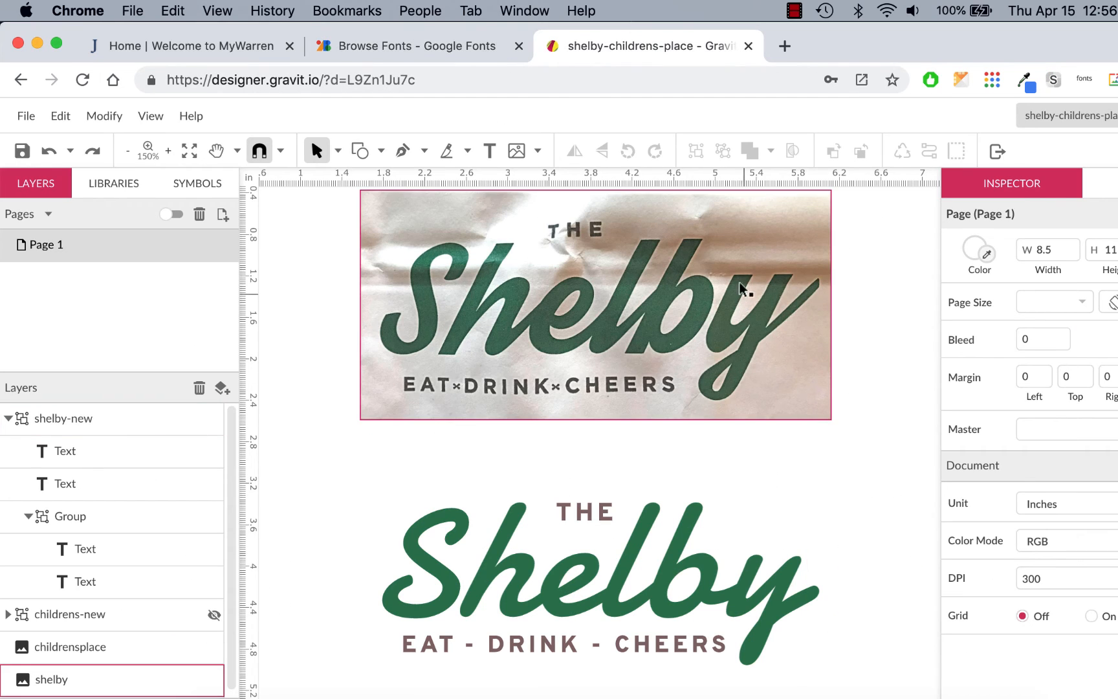
pyautogui.click(454, 516)
pyautogui.doubleClick(454, 515)
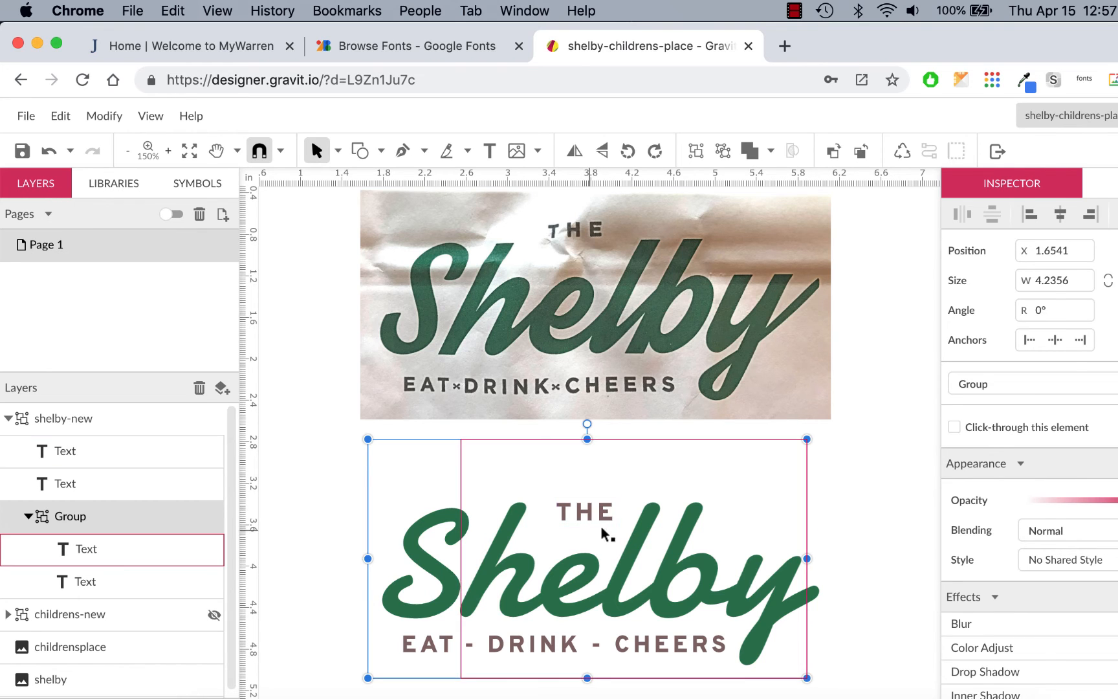
pyautogui.scroll(-3, 758, 525)
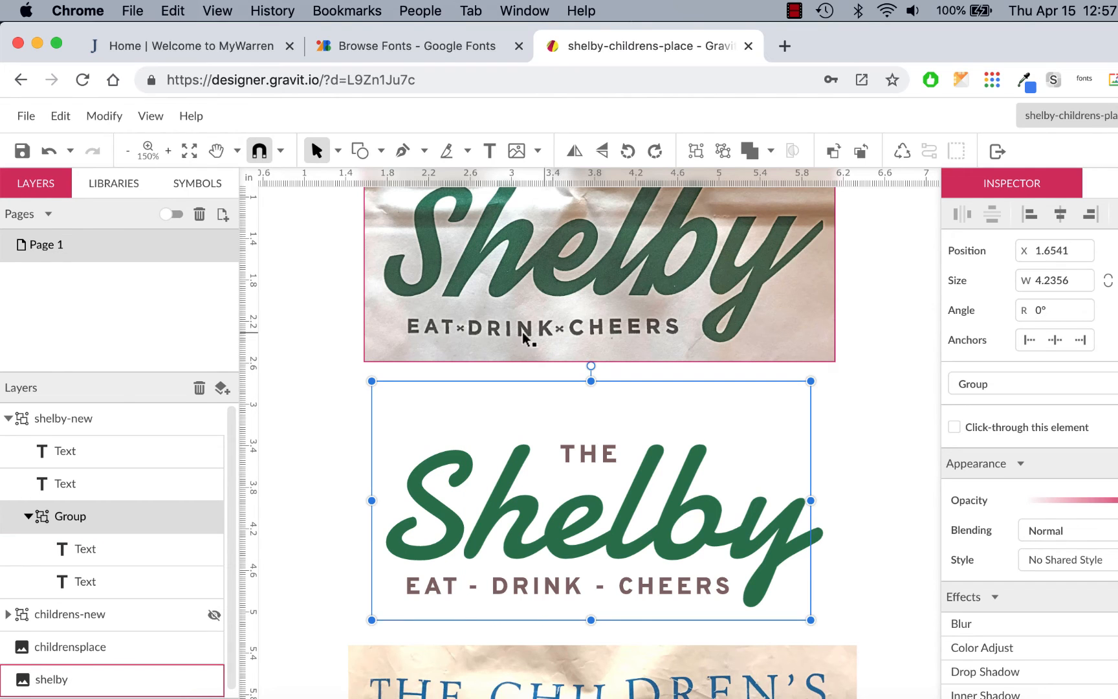
pyautogui.click(876, 445)
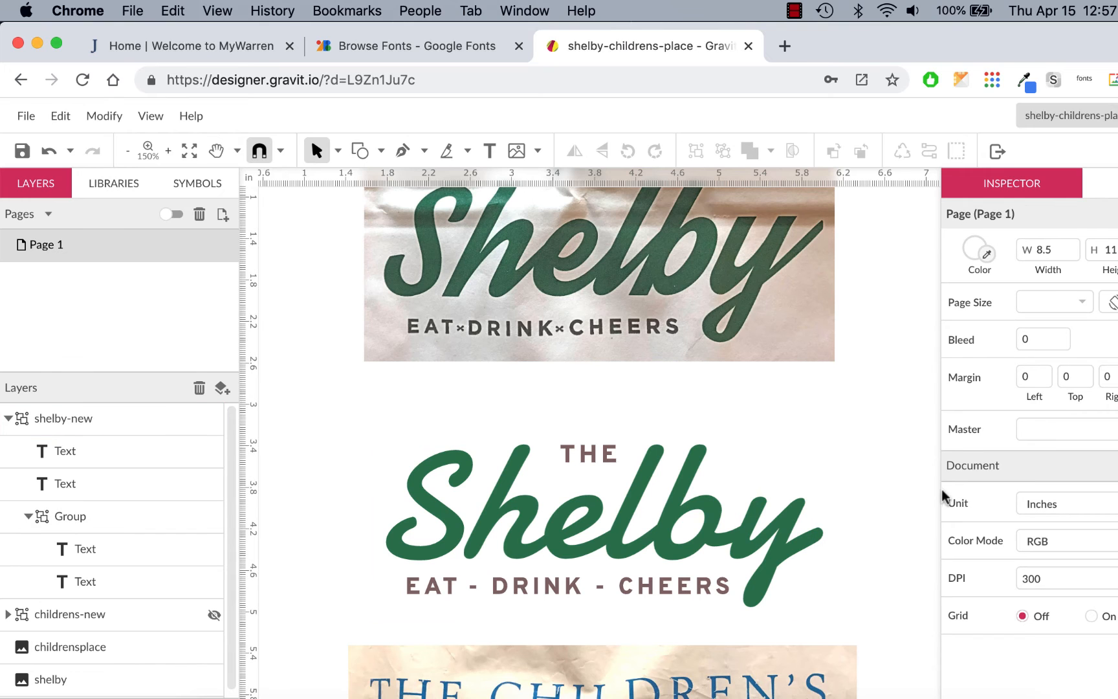
pyautogui.scroll(2, 900, 480)
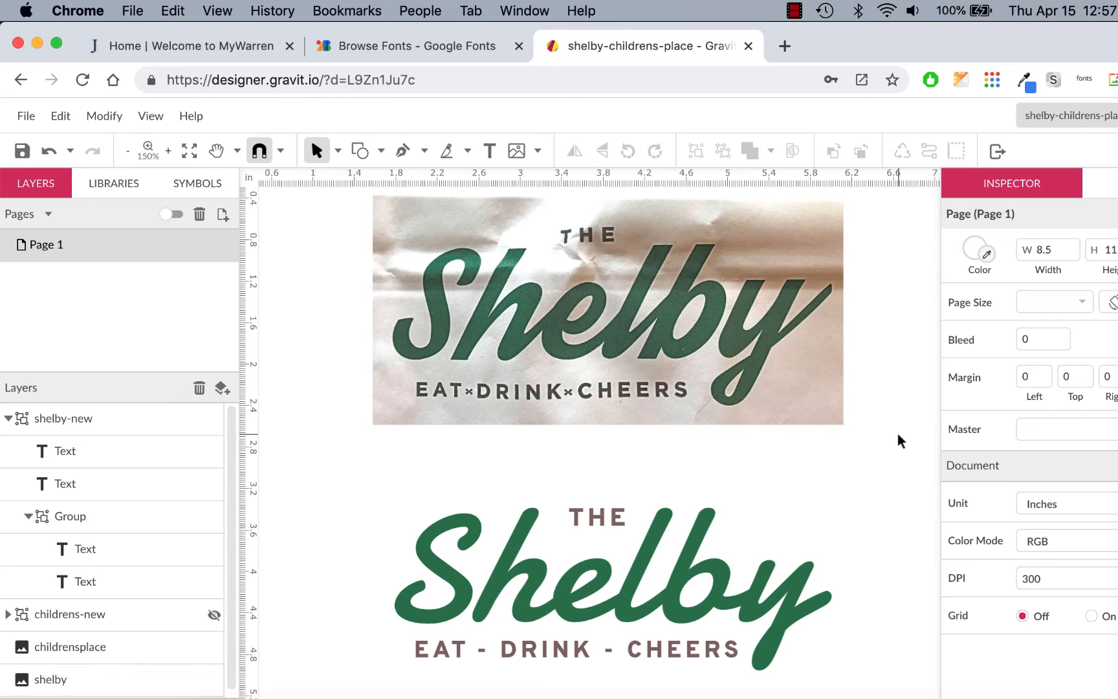
pyautogui.scroll(-3, 894, 442)
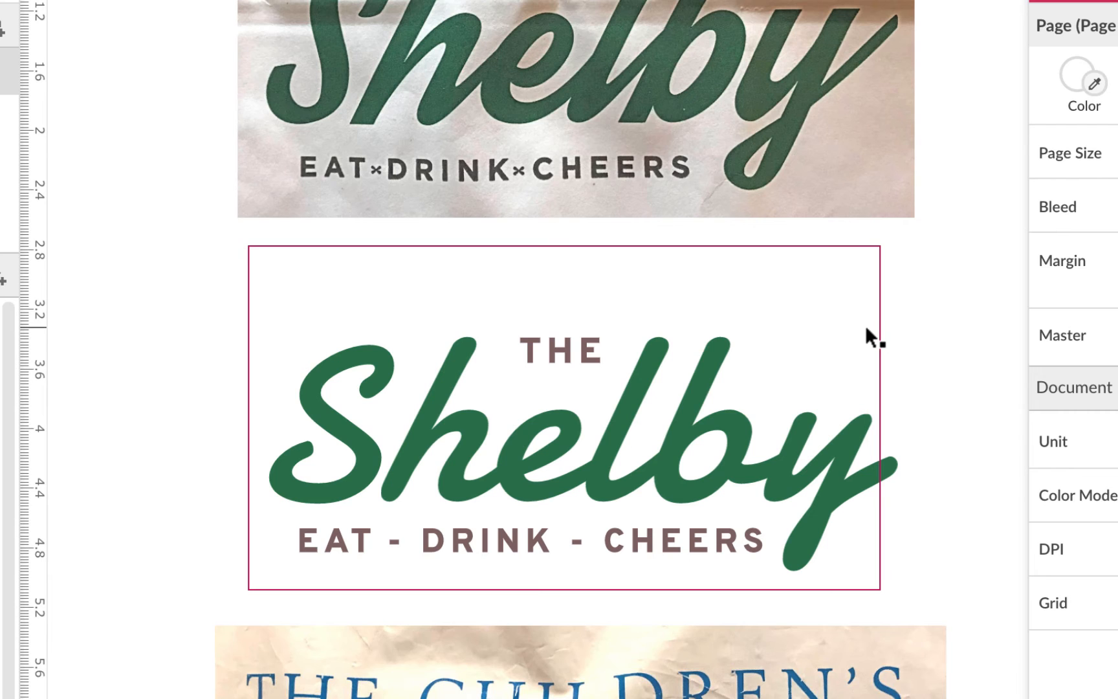
# Step: Show the hidden childrens-new group beneath the photographed Children's Place logo
pyautogui.scroll(-5, 864, 325)
pyautogui.scroll(-6, 866, 328)
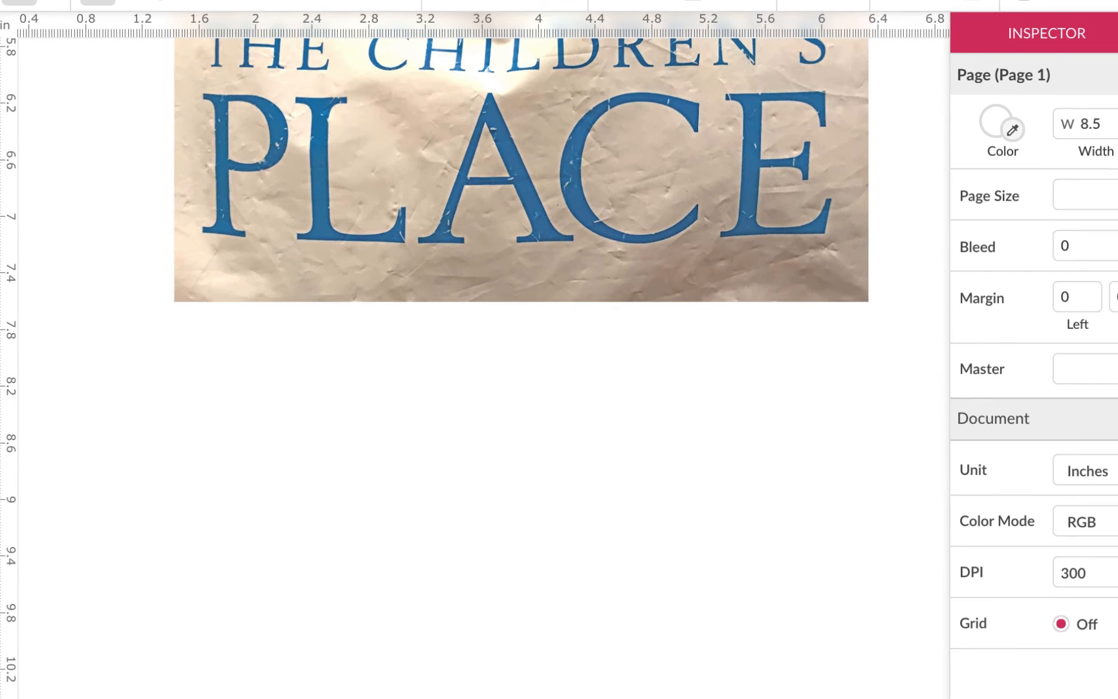
pyautogui.scroll(2, 929, 399)
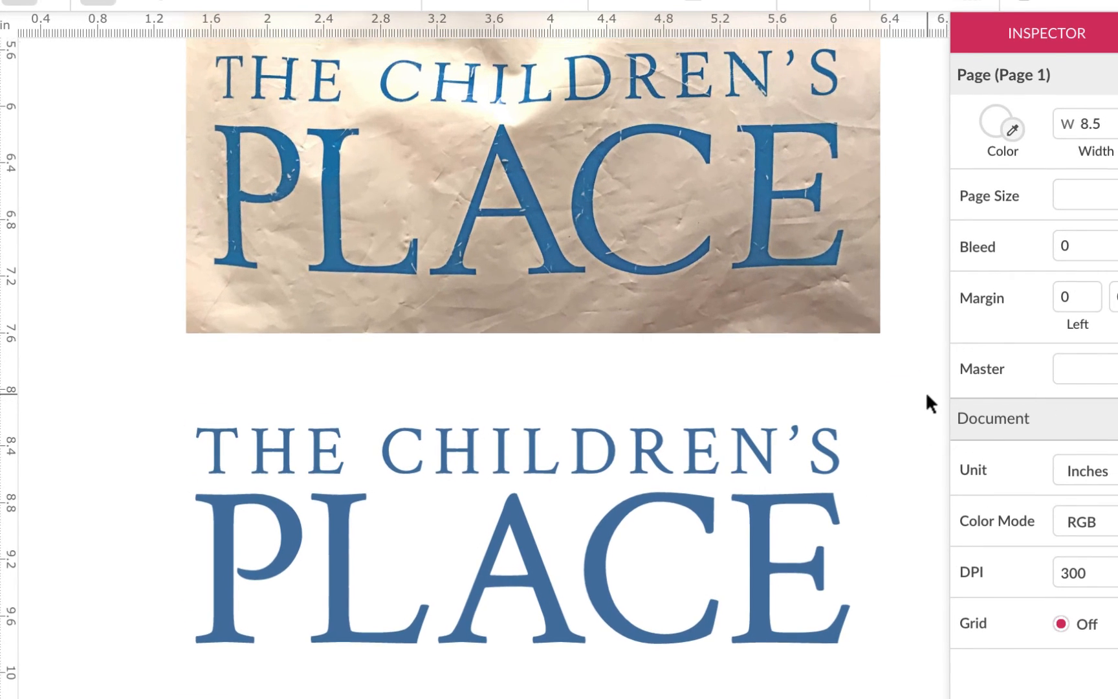
pyautogui.scroll(1, 927, 395)
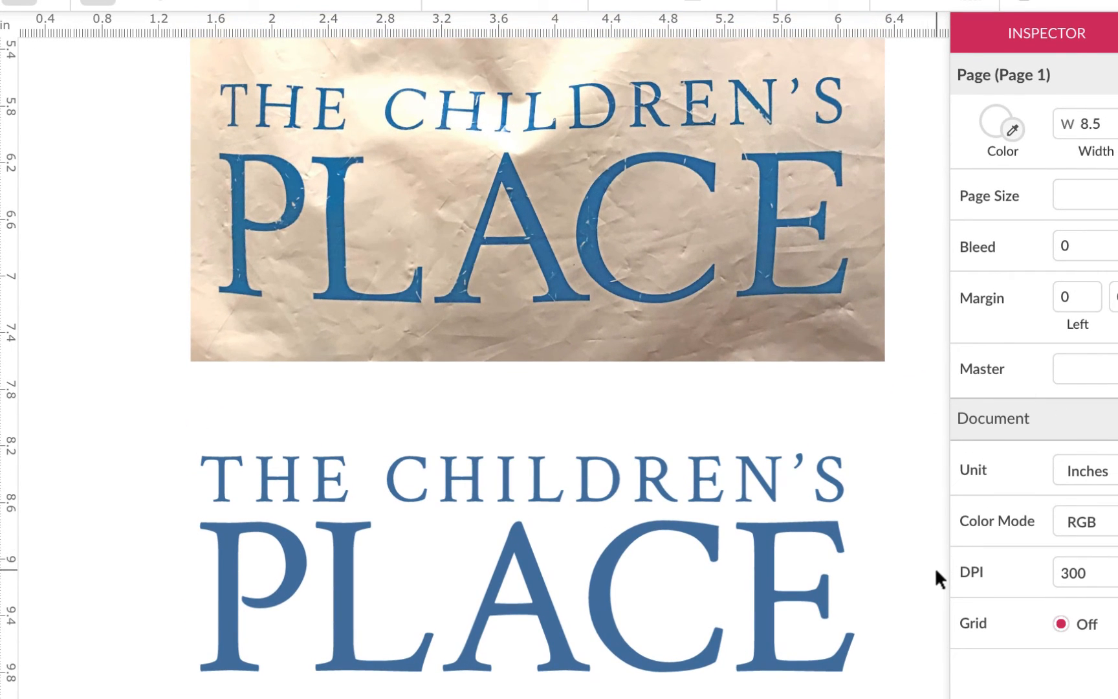
# Step: Compare the serif letter shapes in the photographed Children's Place logo with those in its recreated version
pyautogui.click(541, 585)
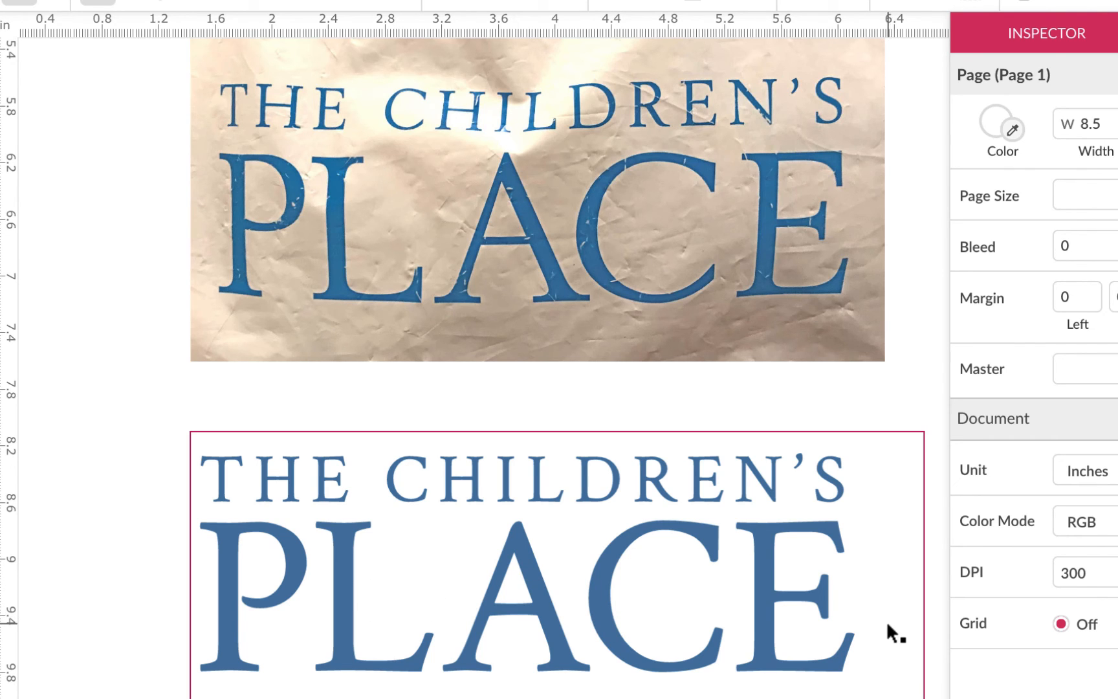
pyautogui.click(745, 394)
pyautogui.click(546, 225)
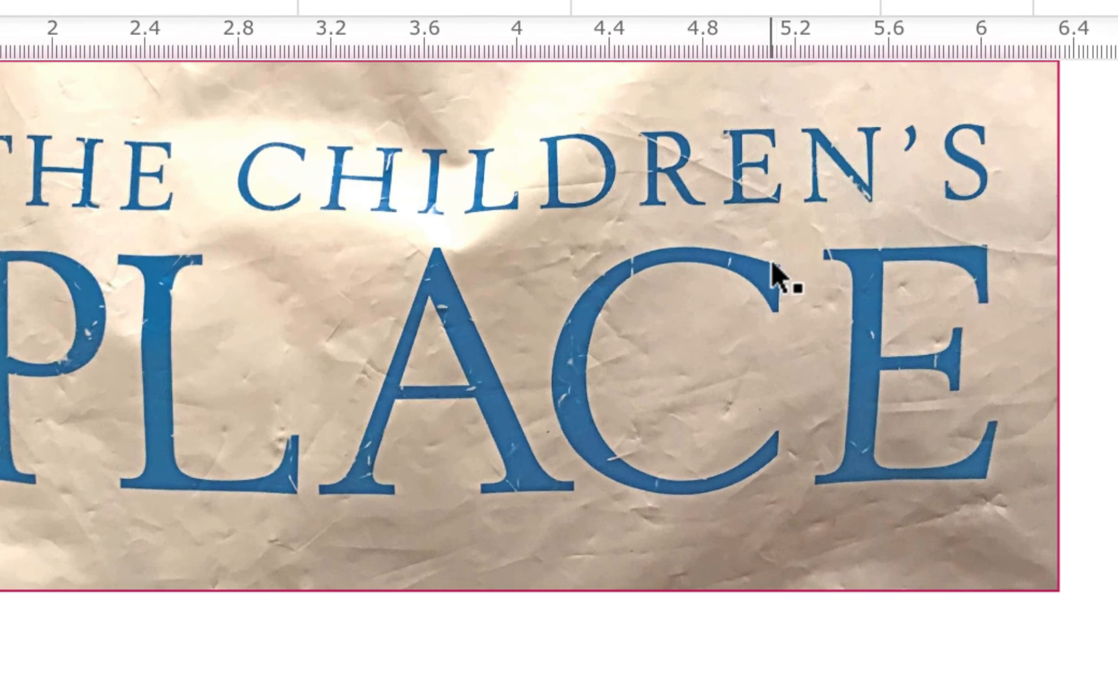
pyautogui.press('Escape')
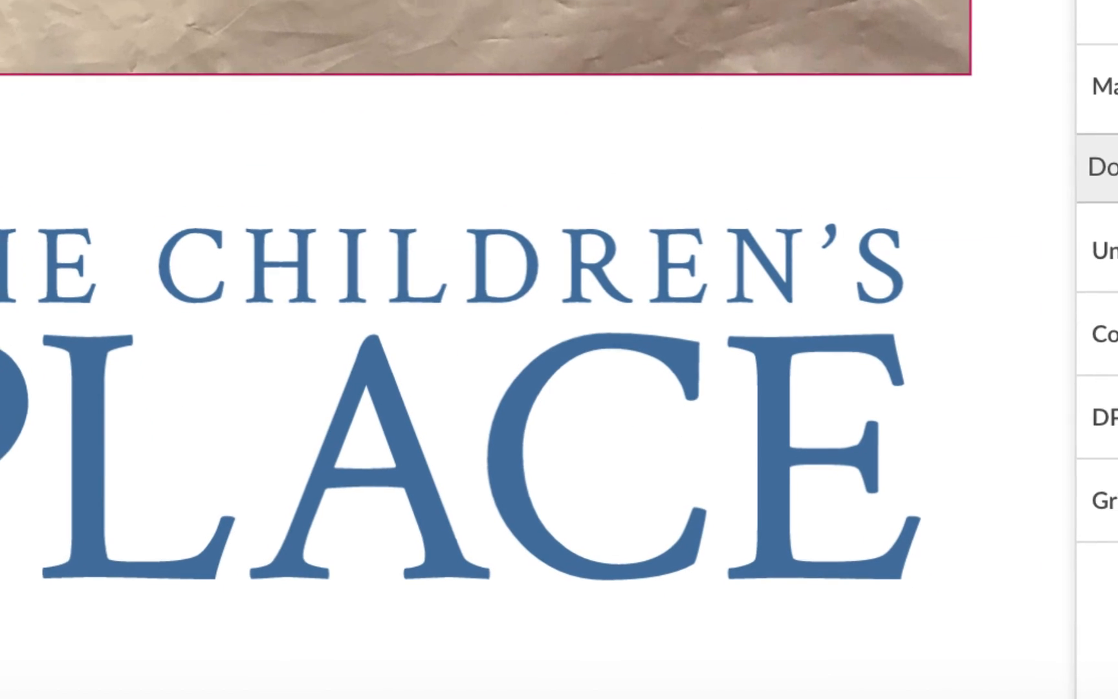
pyautogui.click(732, 641)
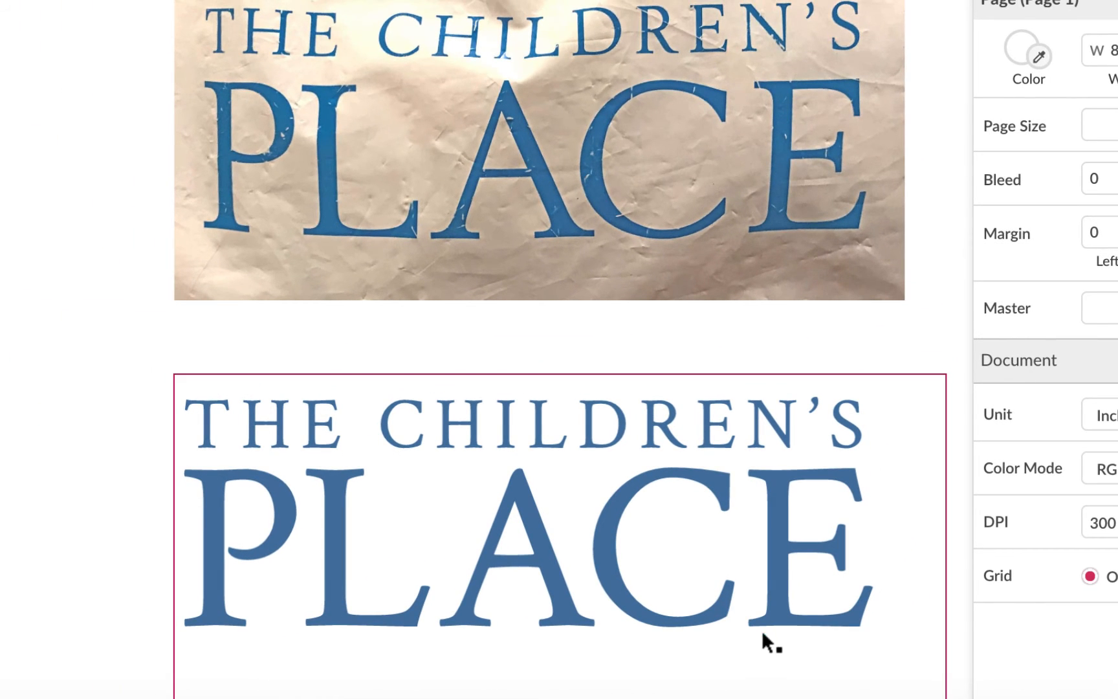
pyautogui.click(663, 138)
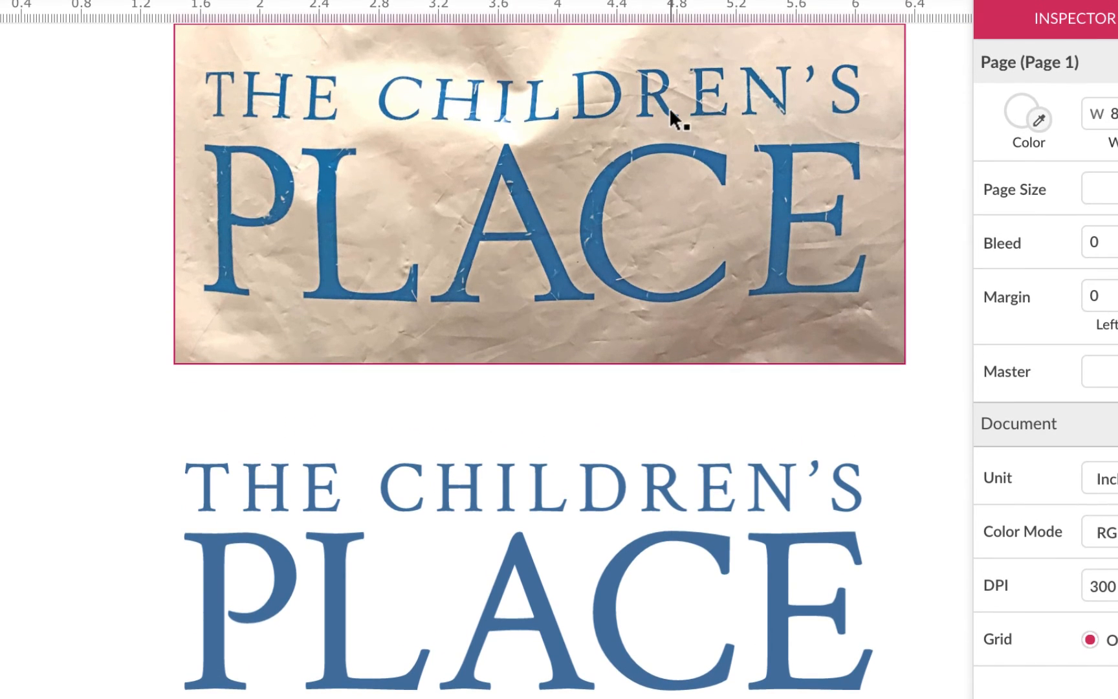
# Step: Switch to Google Fonts and filter the families by Serif instead of Handwriting
pyautogui.click(679, 544)
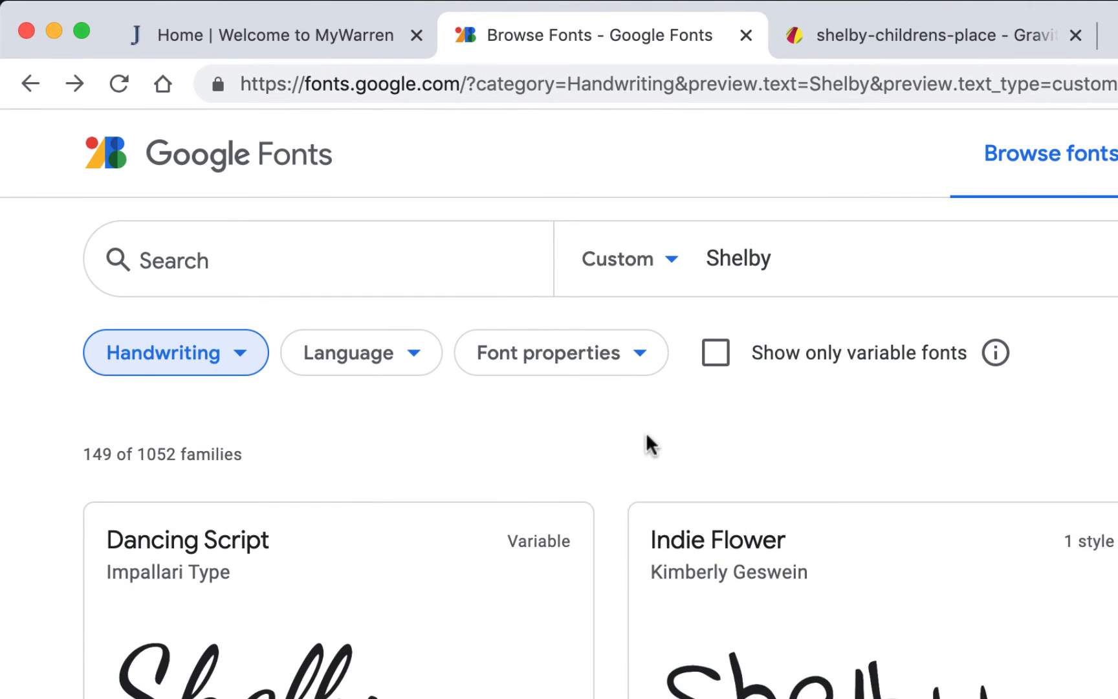
pyautogui.click(237, 353)
pyautogui.click(120, 430)
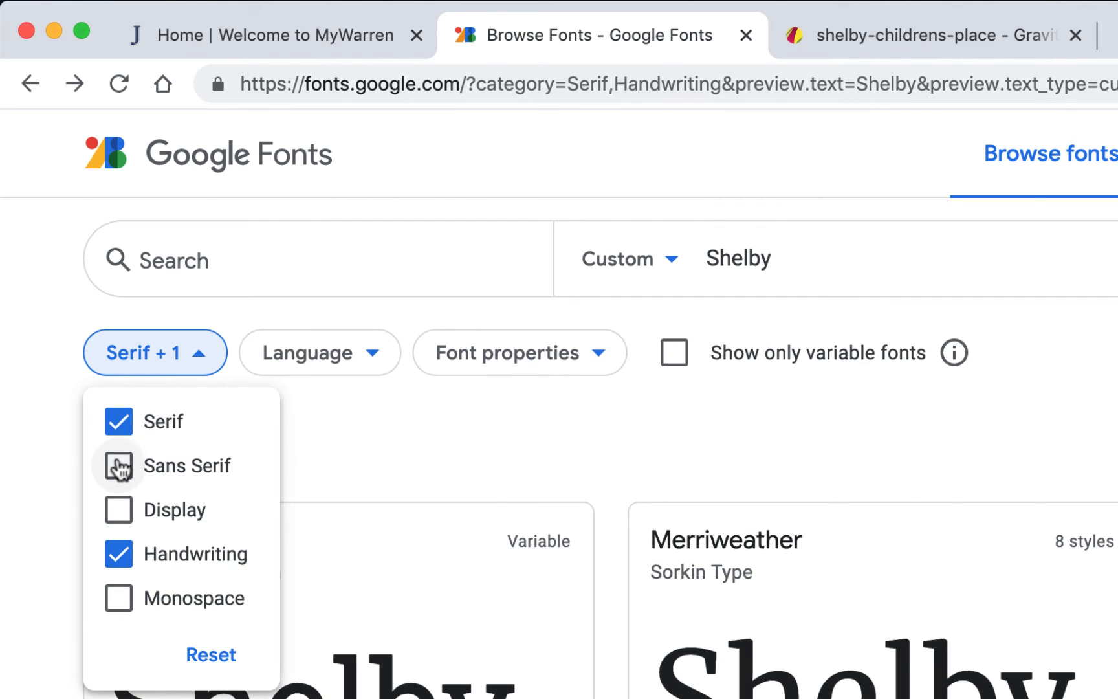
pyautogui.click(119, 557)
# Step: Replace the custom preview text with CREL, checking the Children's Place photo for distinctive letters
pyautogui.write('CRE')
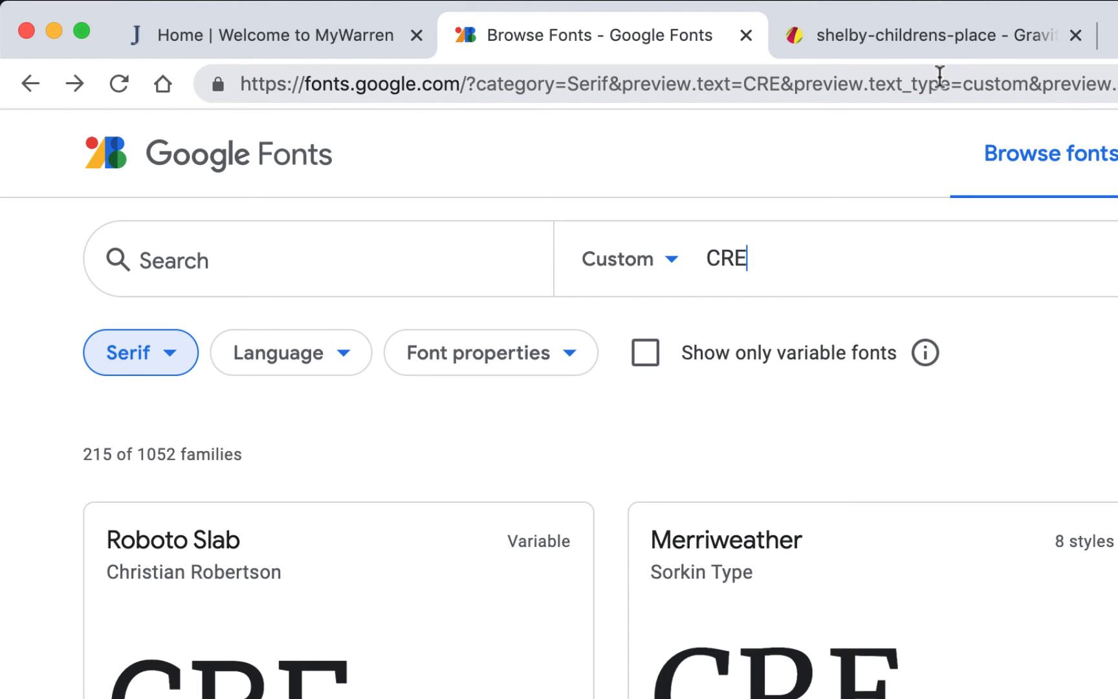
pyautogui.click(1013, 36)
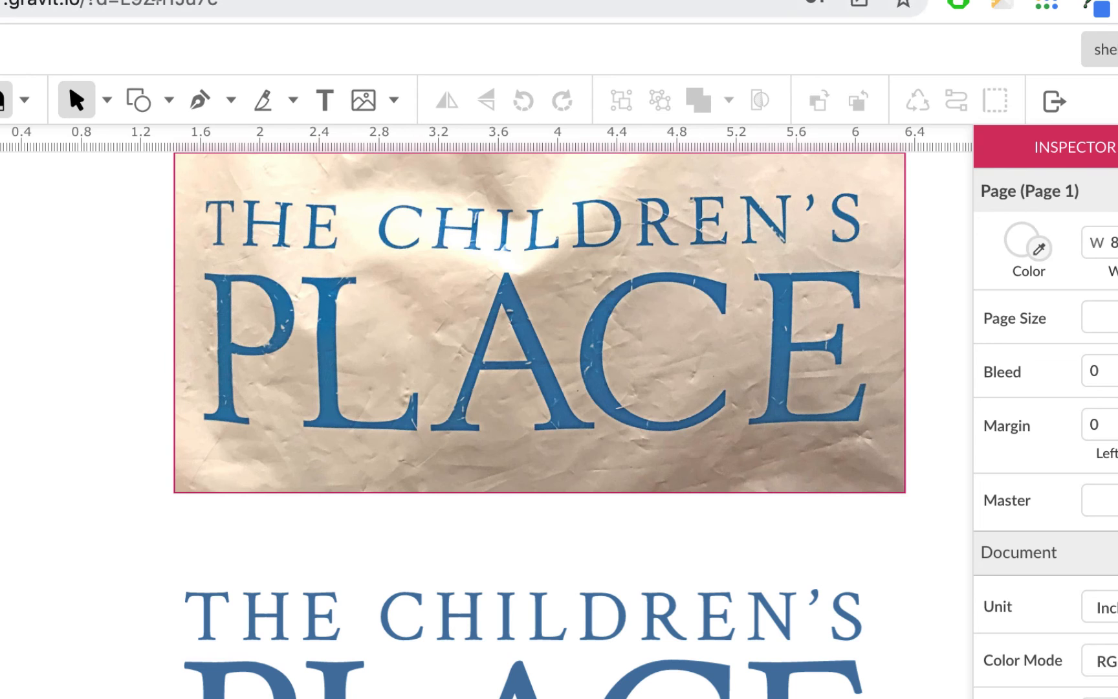
pyautogui.click(207, 0)
pyautogui.write('L')
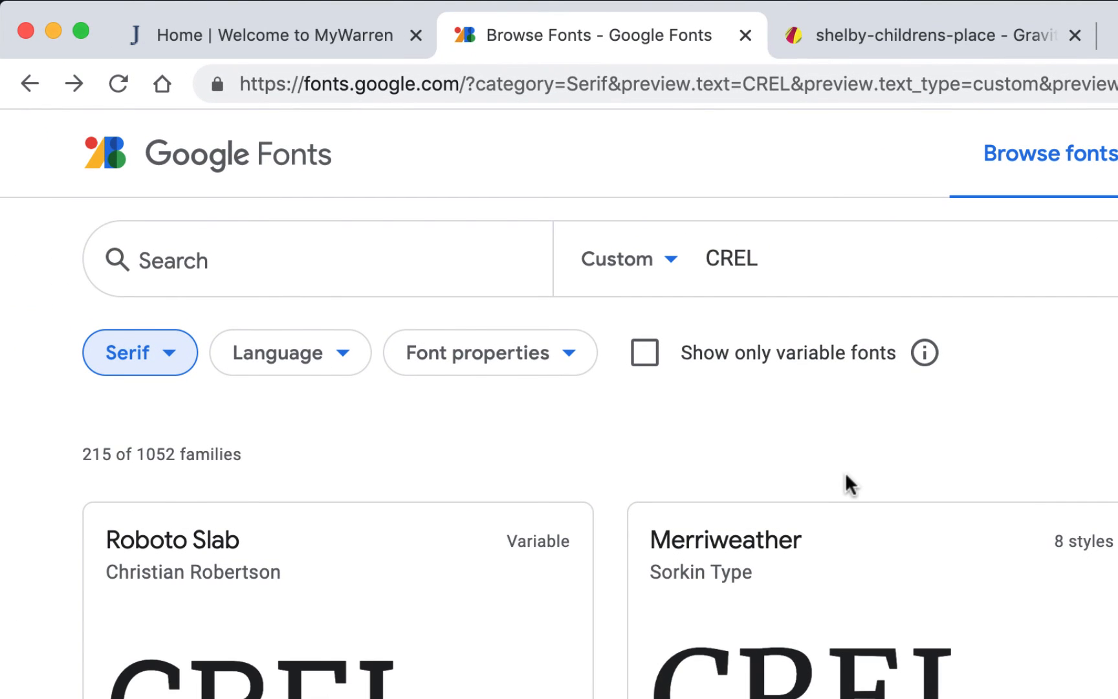
# Step: Examine the CREL previews of the serif families for letter shapes resembling the Children's Place logo
pyautogui.scroll(-1, 850, 485)
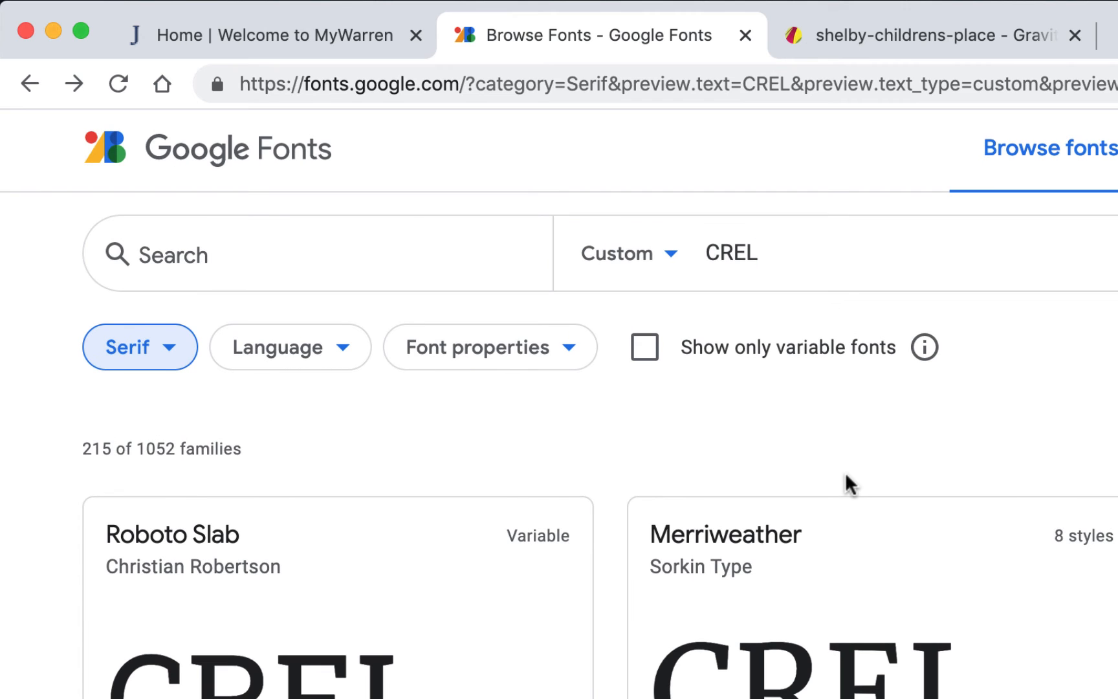
pyautogui.scroll(-5, 823, 509)
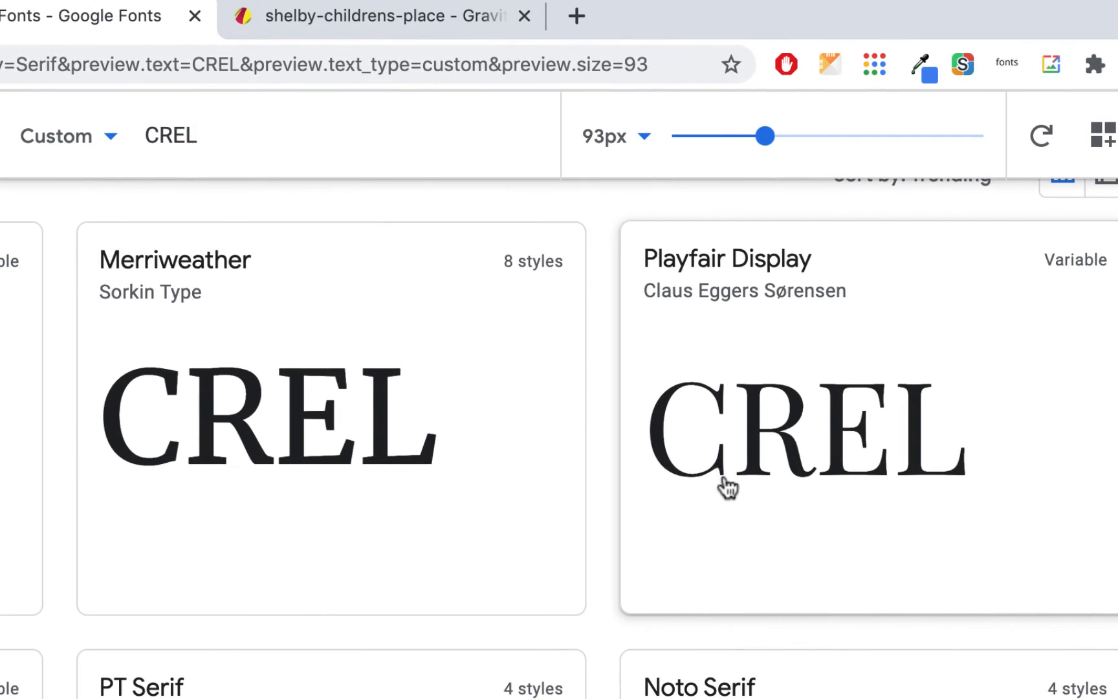
pyautogui.scroll(-6, 730, 487)
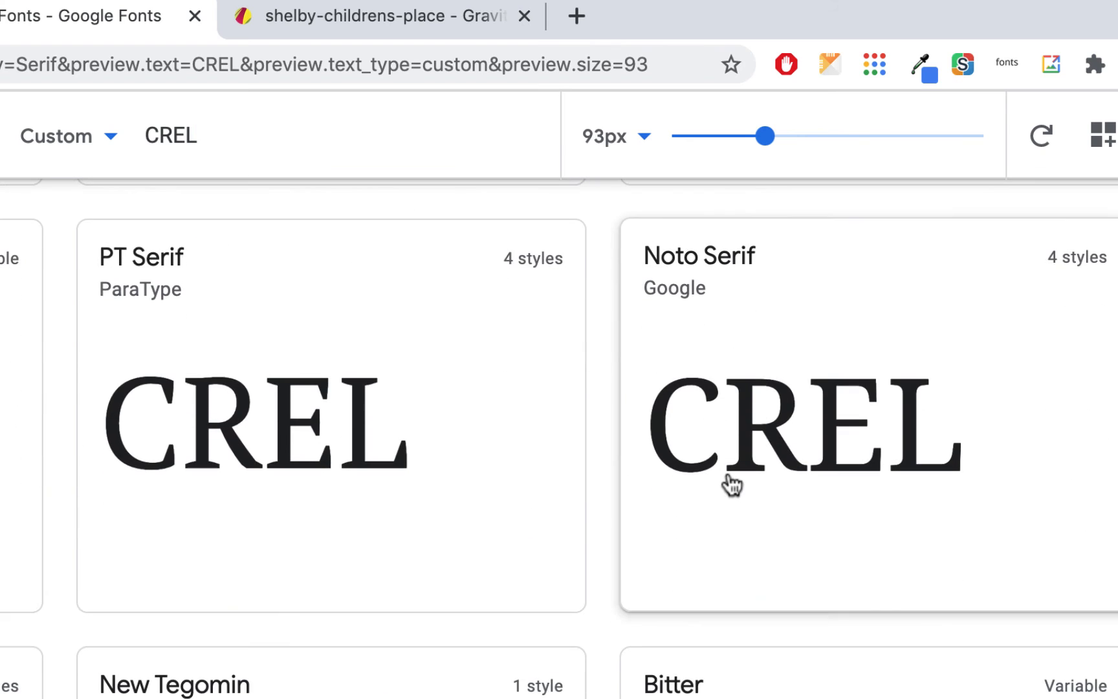
pyautogui.scroll(-5, 40, 449)
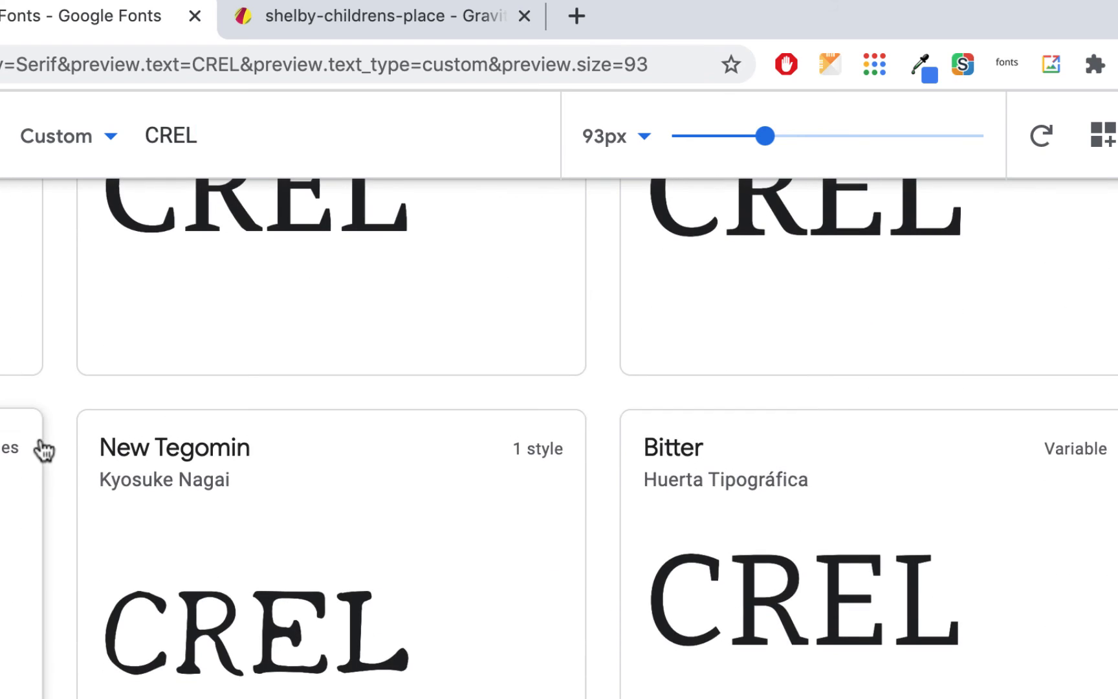
pyautogui.scroll(1, 282, 559)
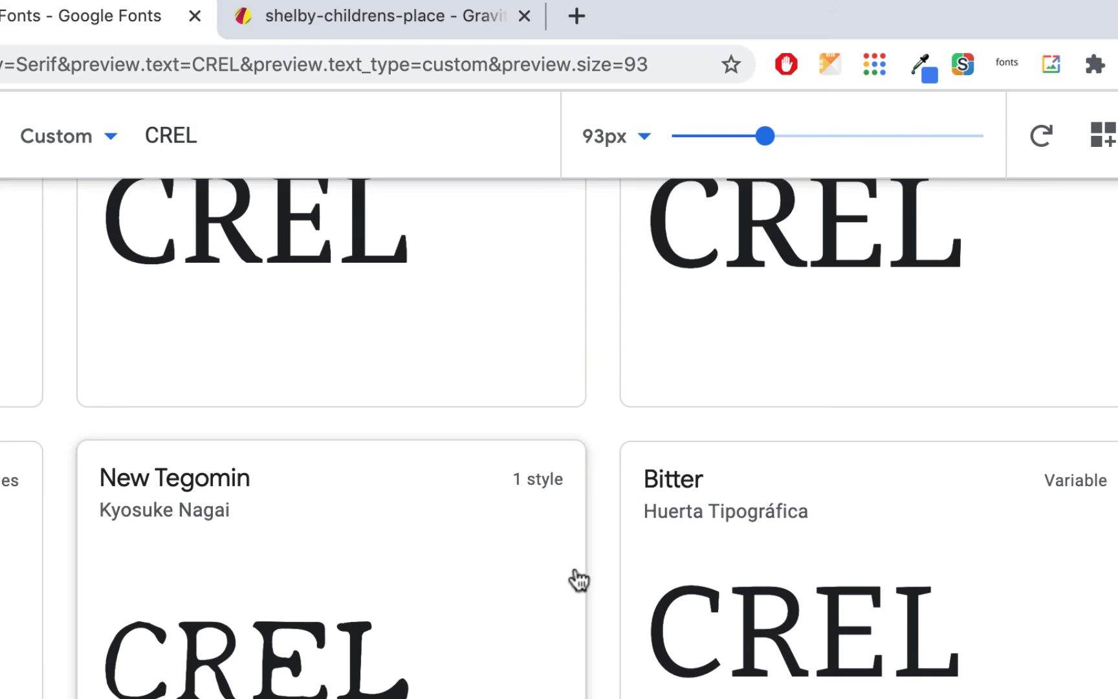
pyautogui.scroll(-10, 414, 560)
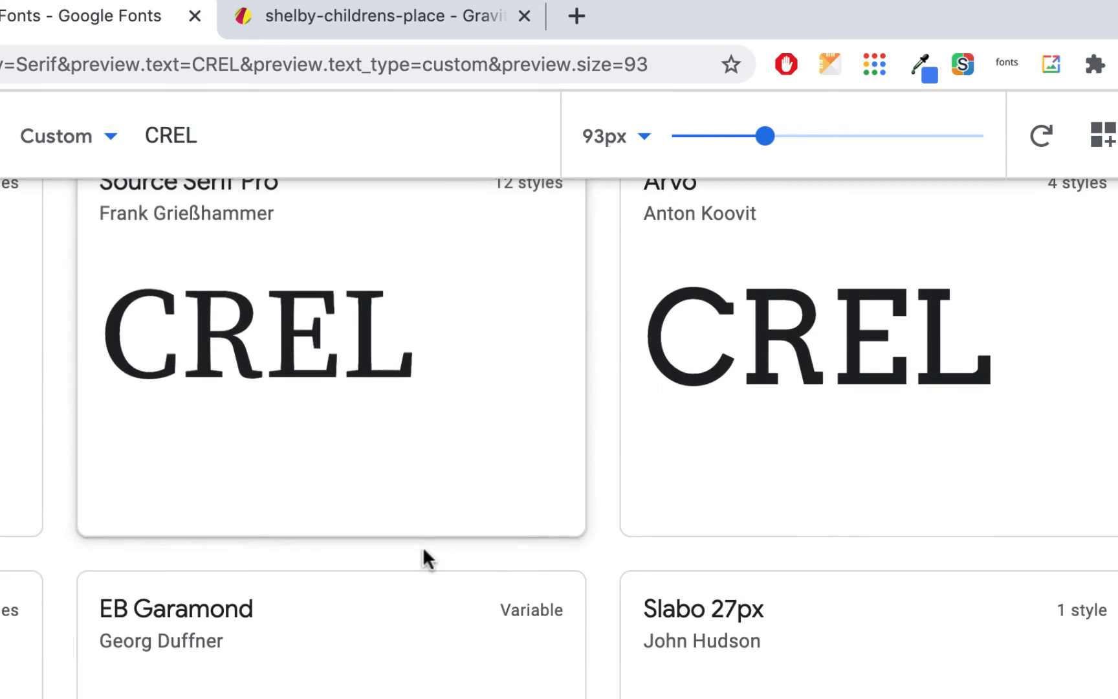
# Step: Compare the CREL letter shapes in Crimson Text, Source Serif Pro and EB Garamond, then check further serif families
pyautogui.scroll(3, 453, 553)
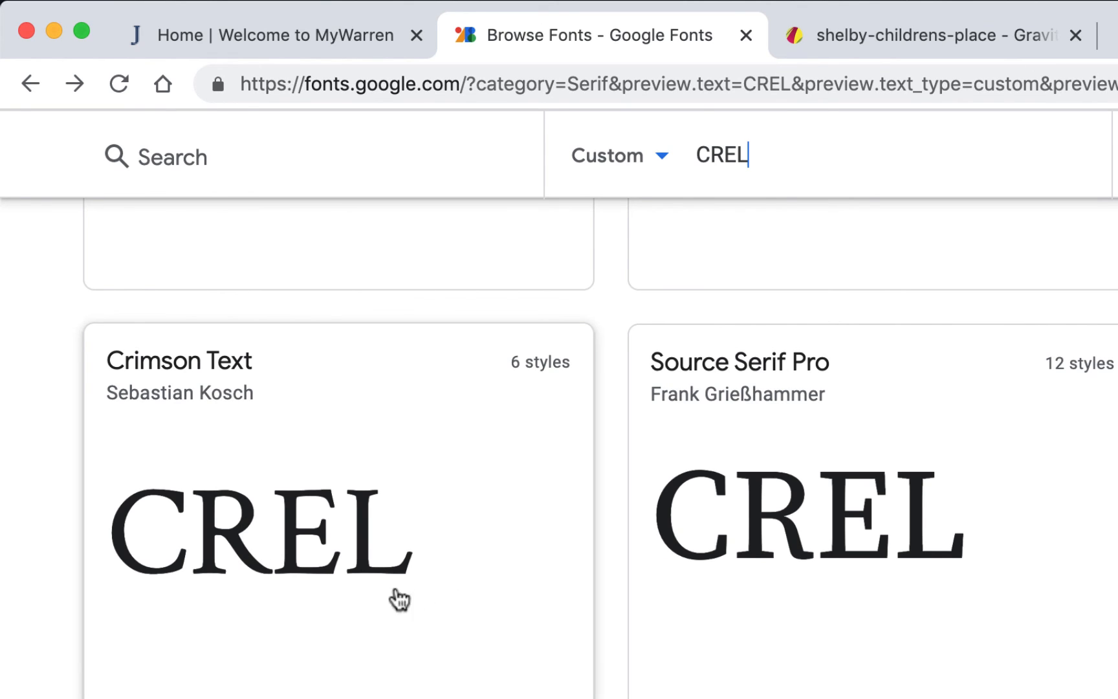
pyautogui.scroll(-1, 974, 495)
pyautogui.scroll(-3, 974, 495)
pyautogui.scroll(-2, 974, 495)
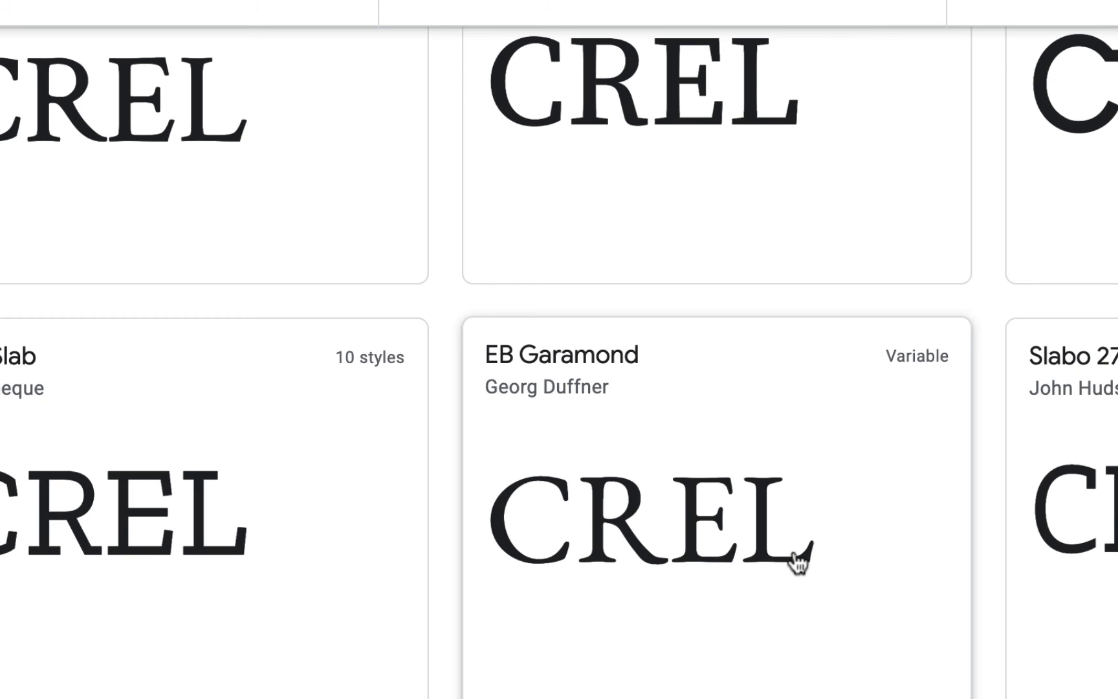
pyautogui.scroll(2, 435, 330)
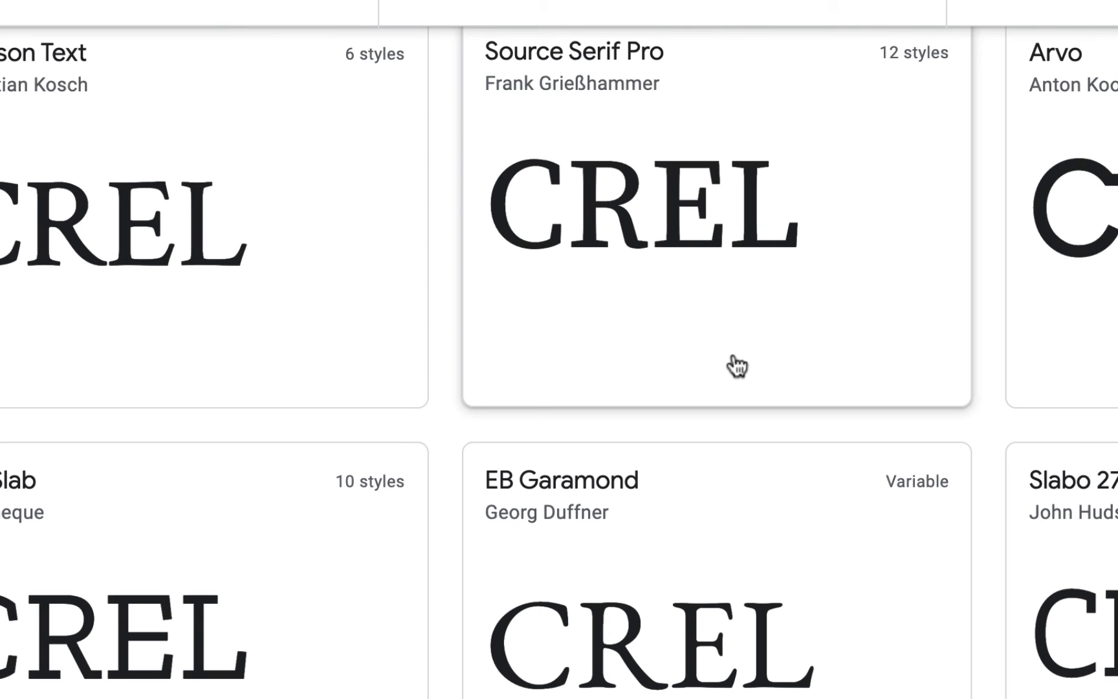
pyautogui.scroll(-15, 738, 367)
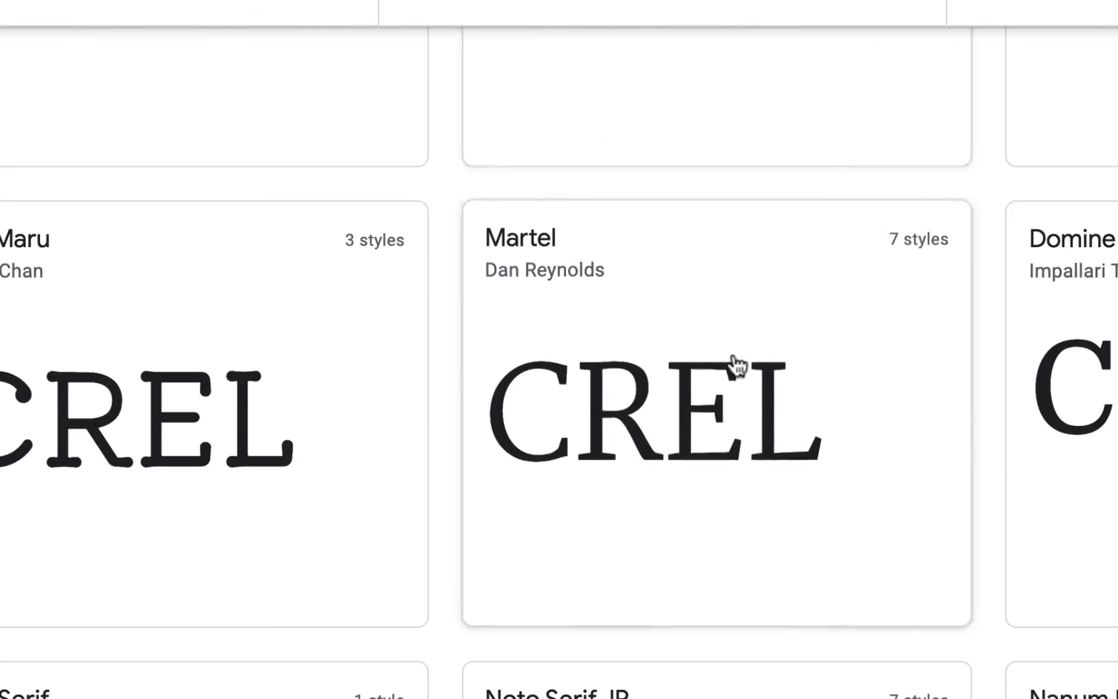
pyautogui.scroll(-6, 738, 366)
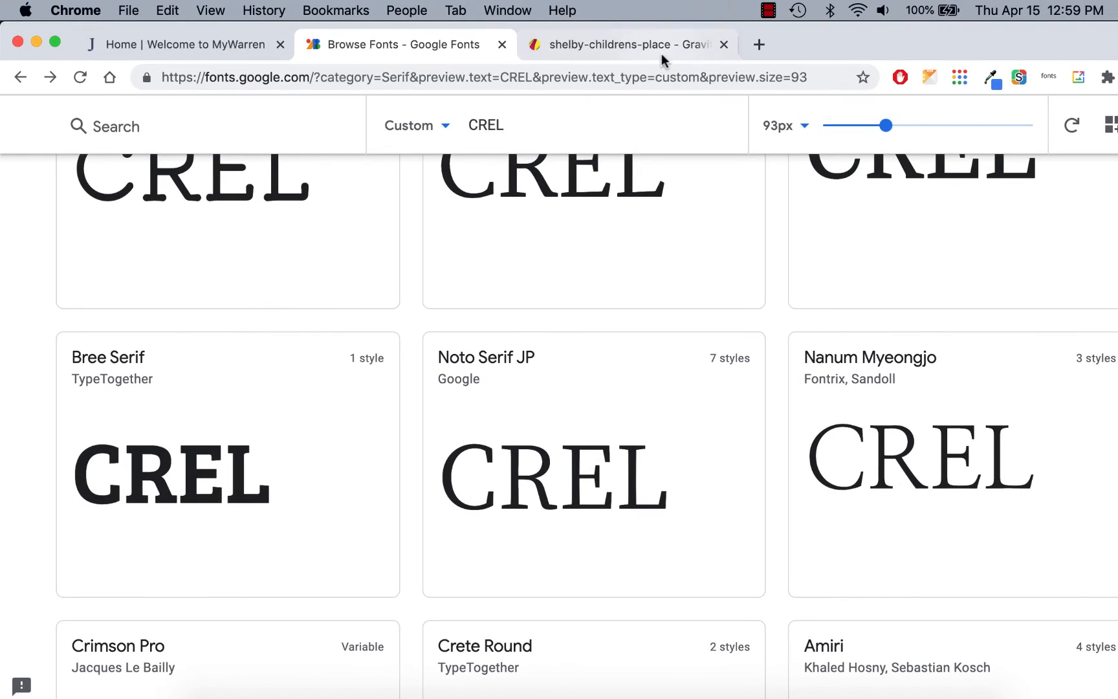
# Step: Switch to Gravit Designer and open the web font list for the THE CHILDREN'S text in the childrens-new group
pyautogui.click(670, 44)
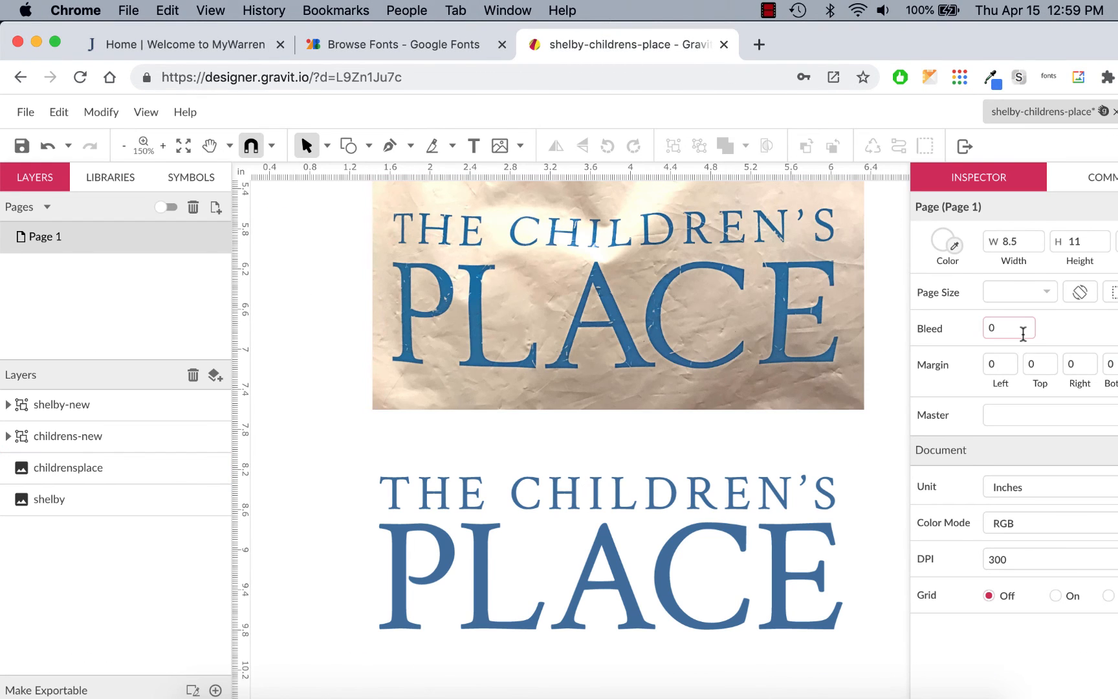
pyautogui.click(781, 503)
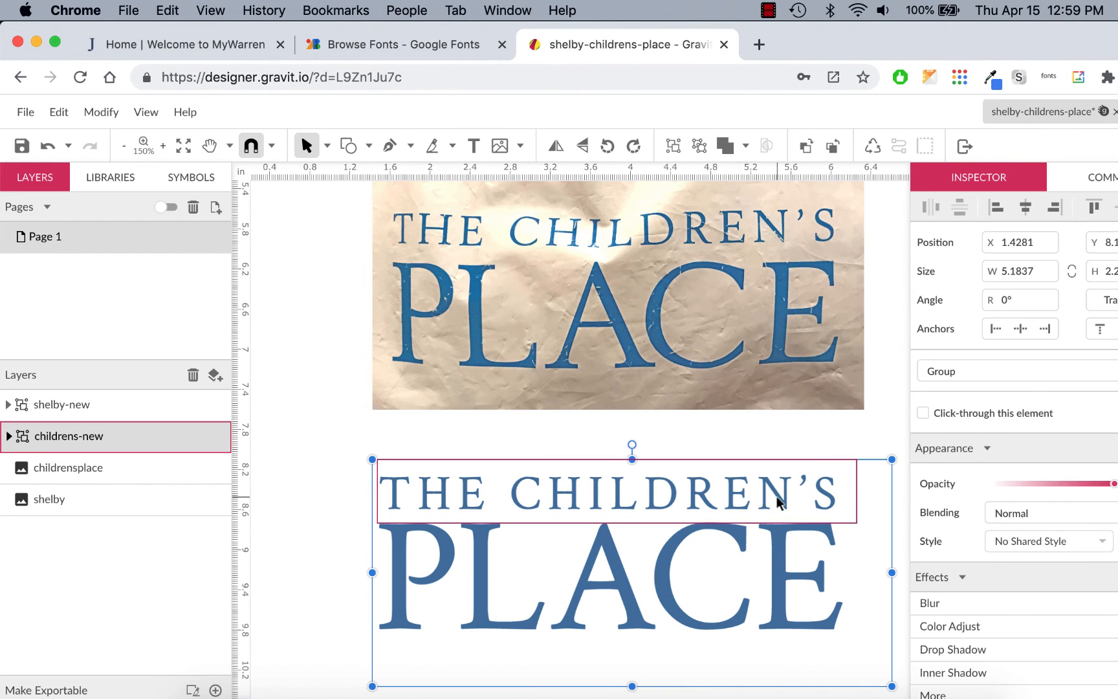
pyautogui.click(779, 503)
pyautogui.click(1025, 400)
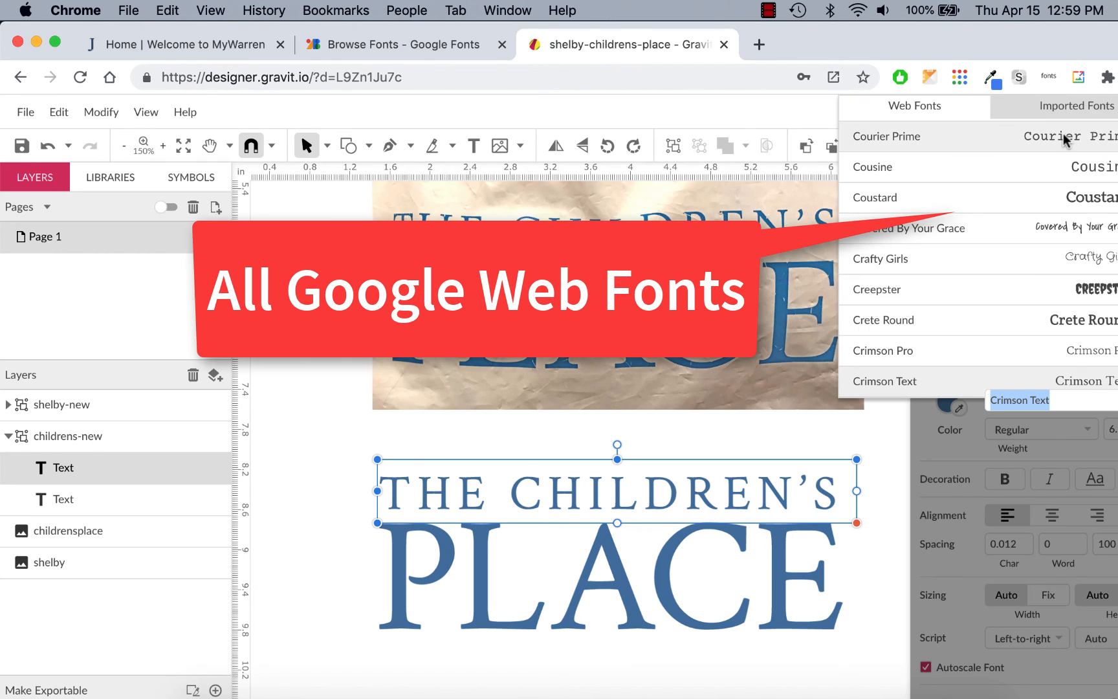
# Step: Return to Google Fonts and review the serif previews again from the beginning of the results through Crimson Text
pyautogui.click(469, 47)
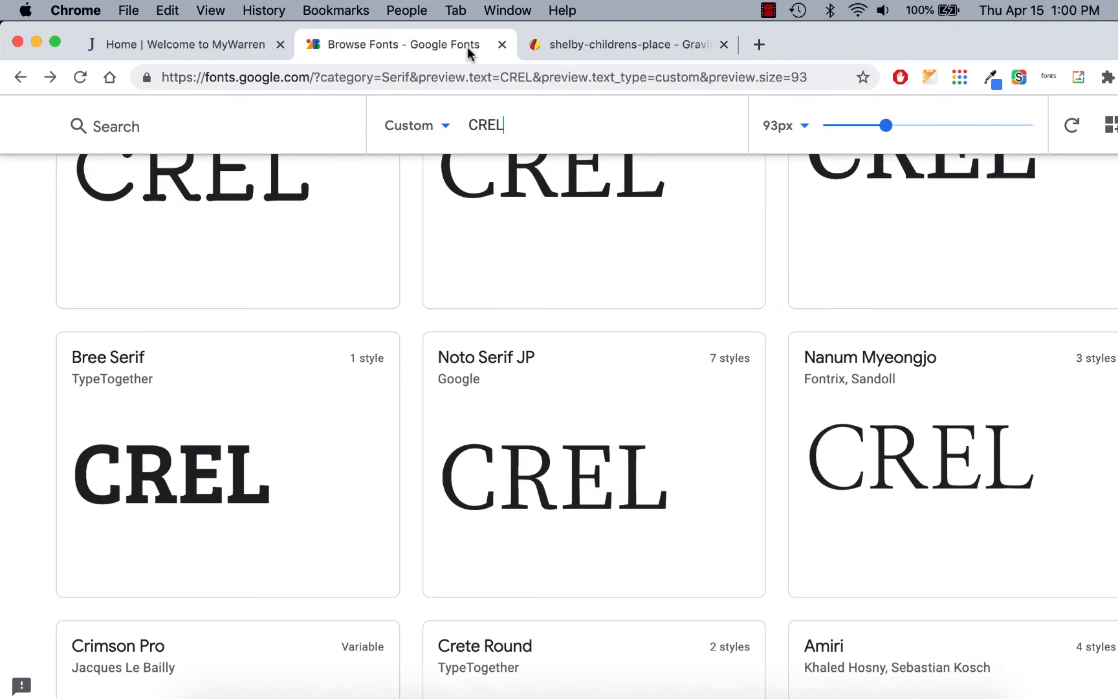
pyautogui.scroll(-15, 519, 360)
pyautogui.scroll(1, 517, 361)
pyautogui.scroll(15, 518, 361)
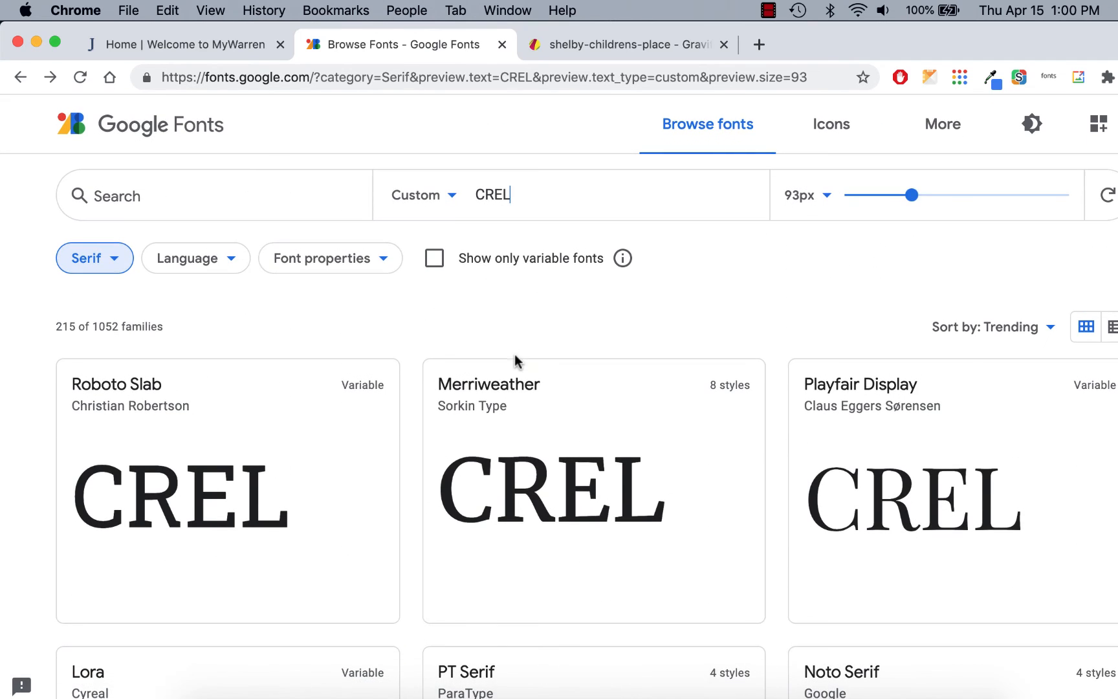
pyautogui.scroll(-6, 634, 414)
pyautogui.scroll(-5, 636, 414)
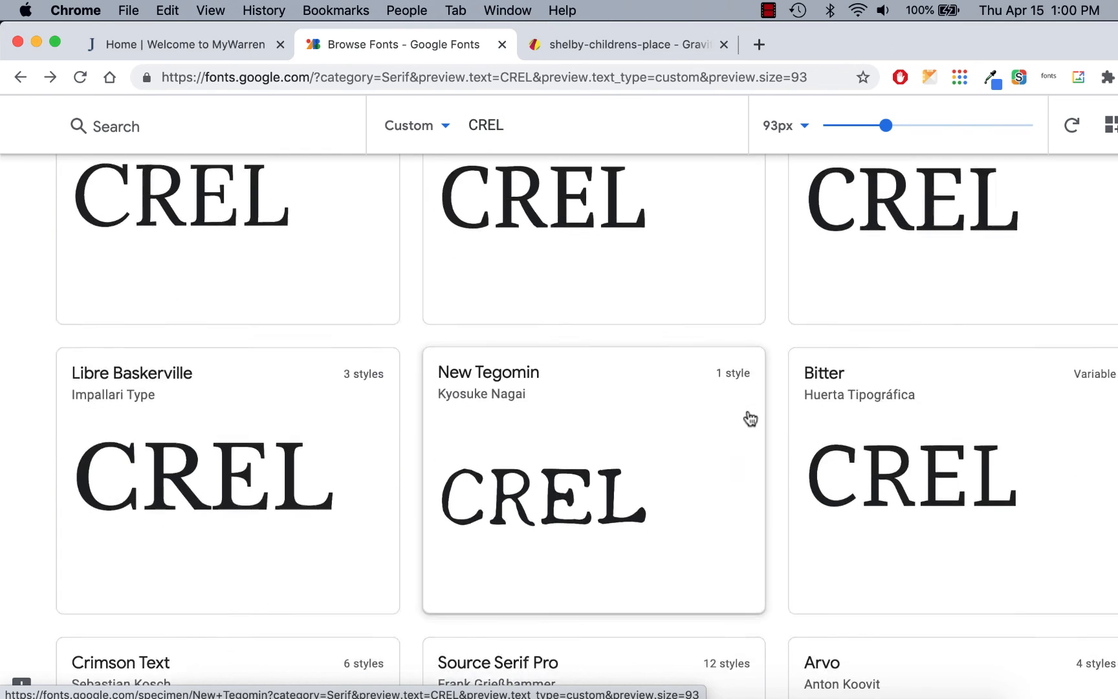
pyautogui.scroll(5, 750, 418)
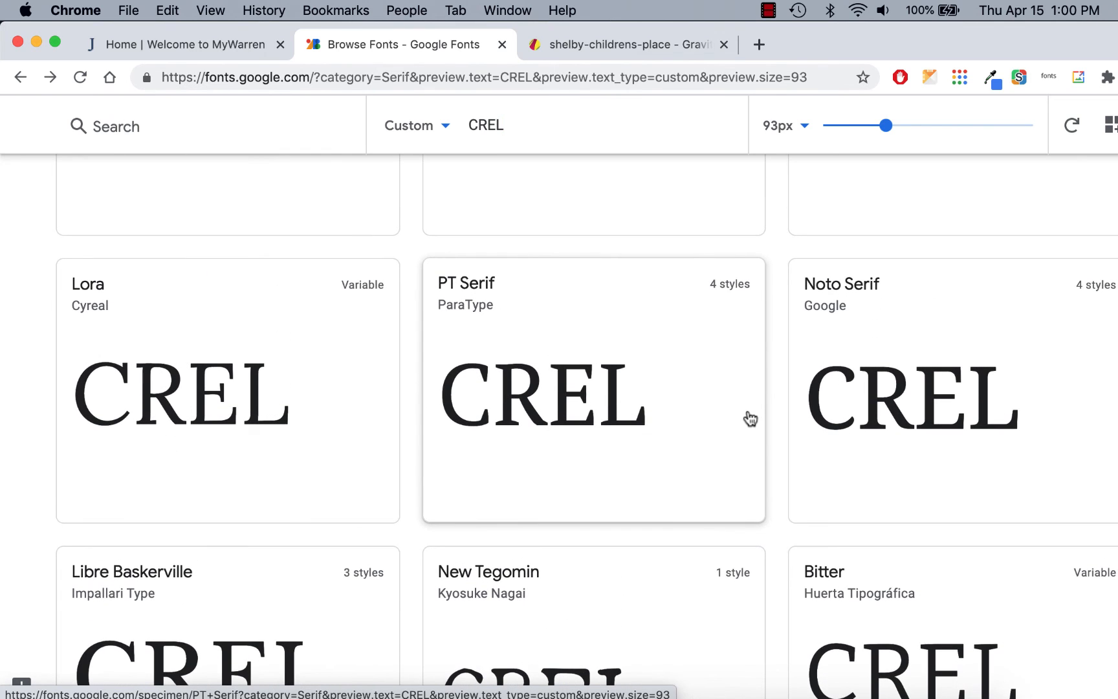
pyautogui.scroll(-4, 778, 382)
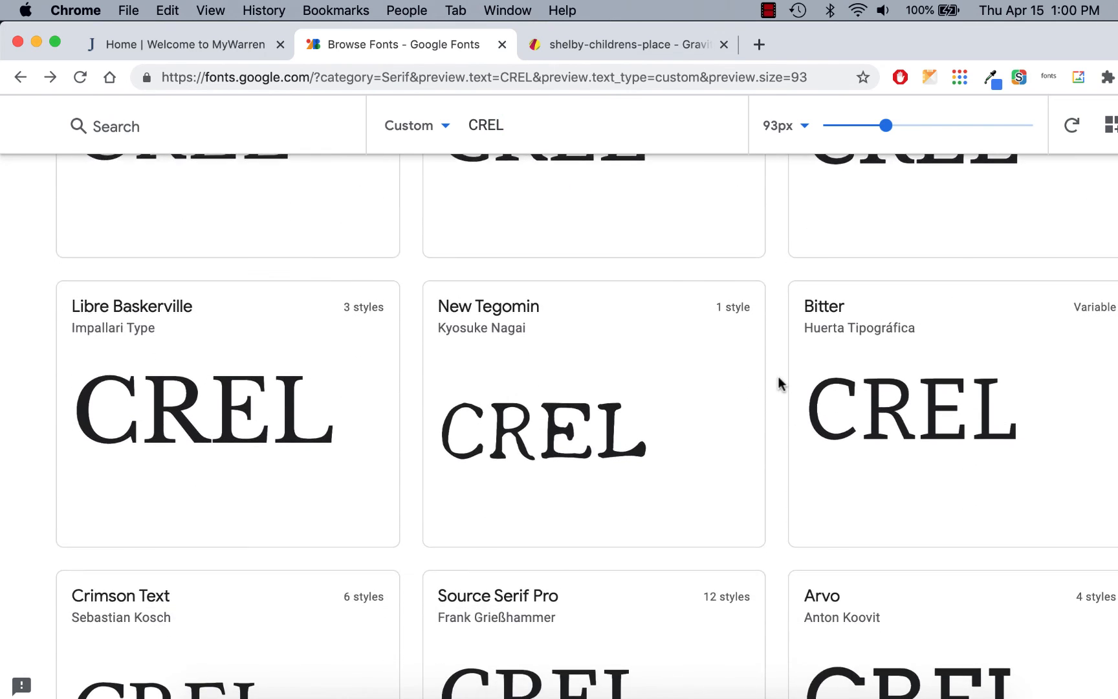
pyautogui.scroll(-3, 778, 382)
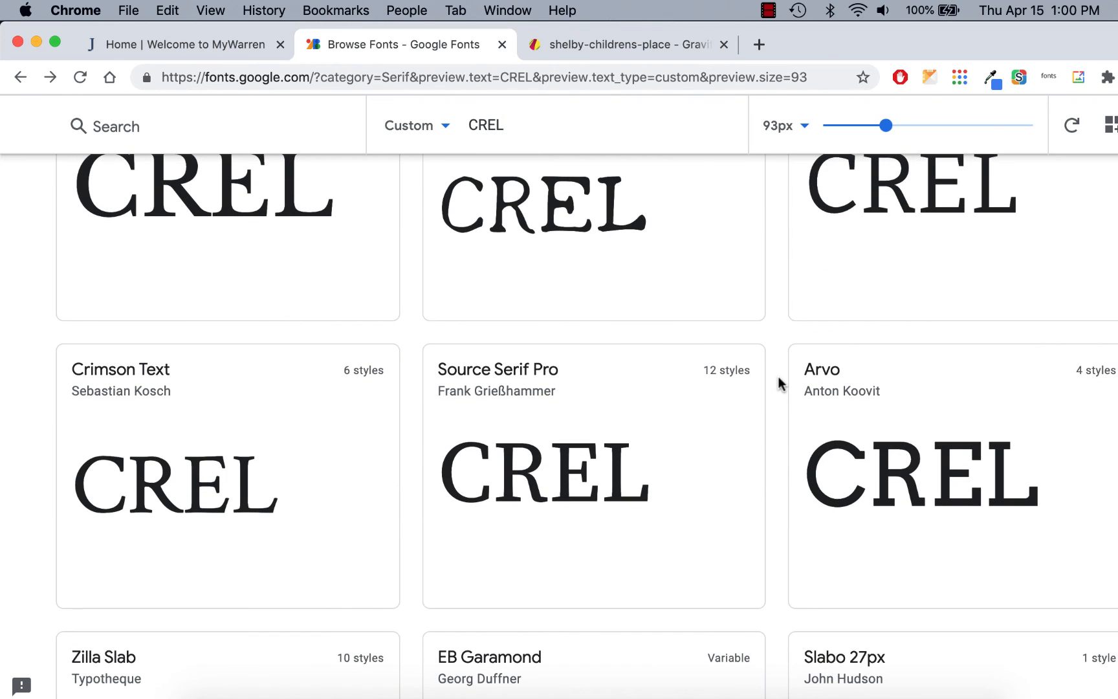
# Step: Switch back to Gravit Designer, close the font list and compare the recreated Children's Place logo with its photo
pyautogui.click(654, 52)
pyautogui.click(313, 466)
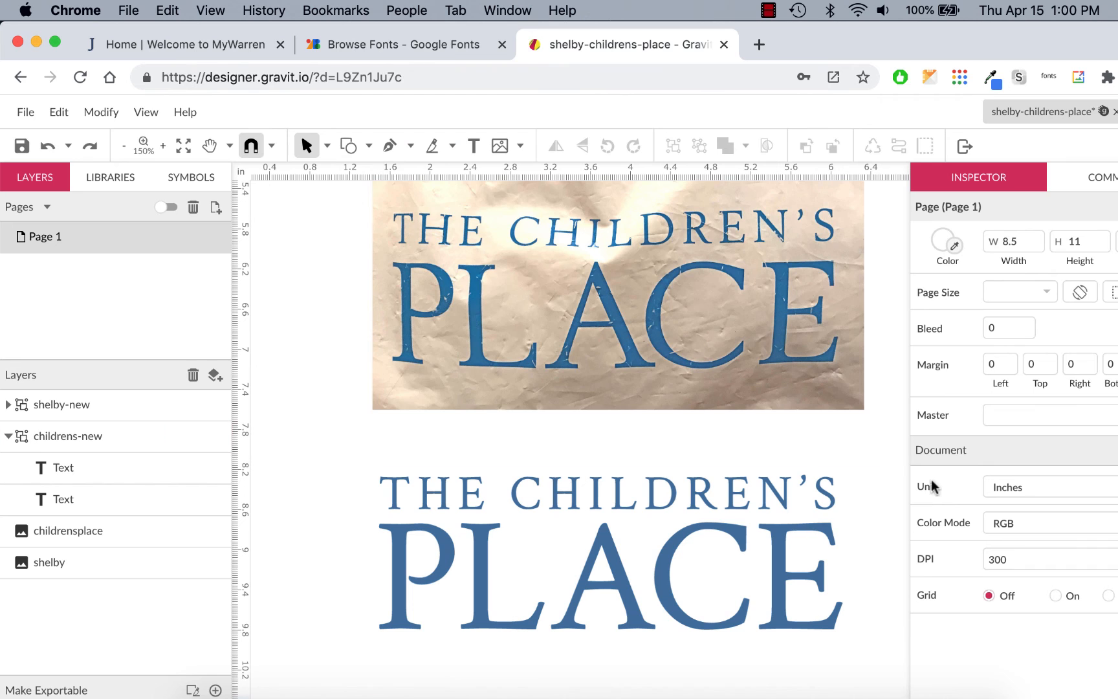
pyautogui.hscroll(3, 880, 472)
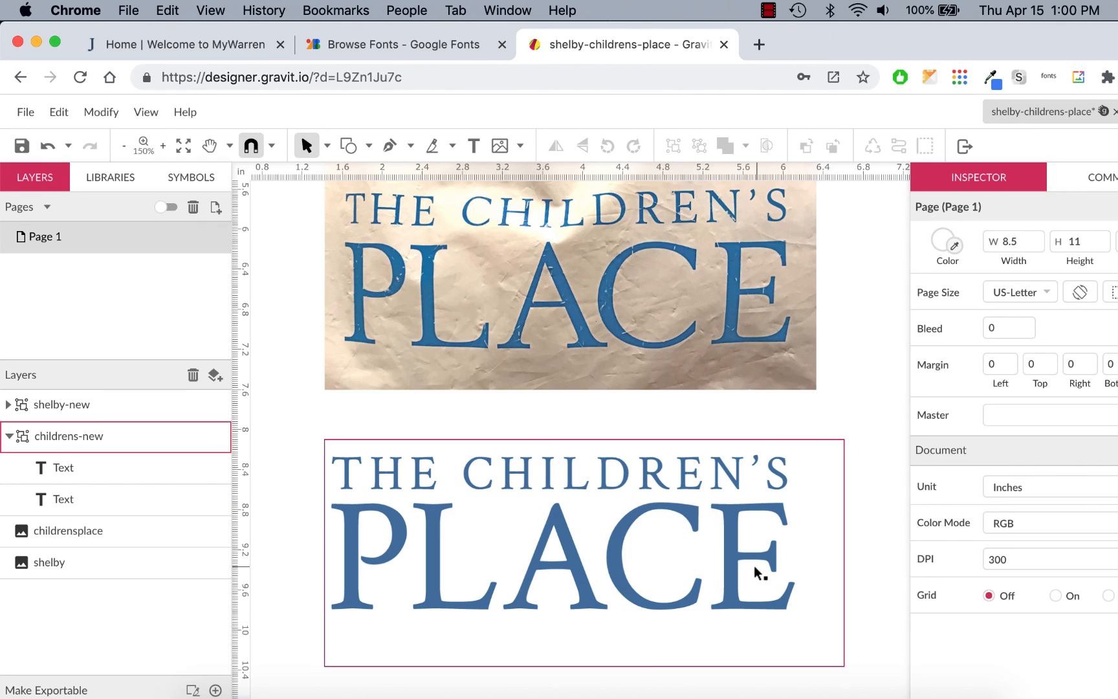
# Step: Inspect the fill color of the PLACE text and the document's in-use colors, then close the color picker and deselect the text
pyautogui.click(734, 560)
pyautogui.click(734, 563)
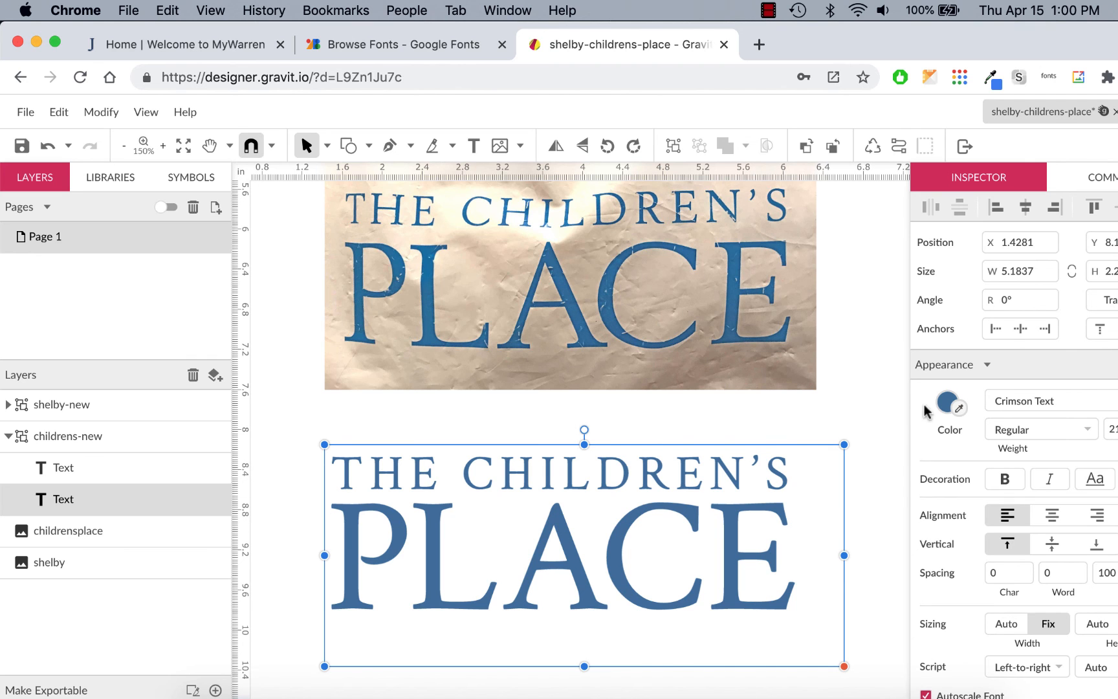
pyautogui.click(946, 402)
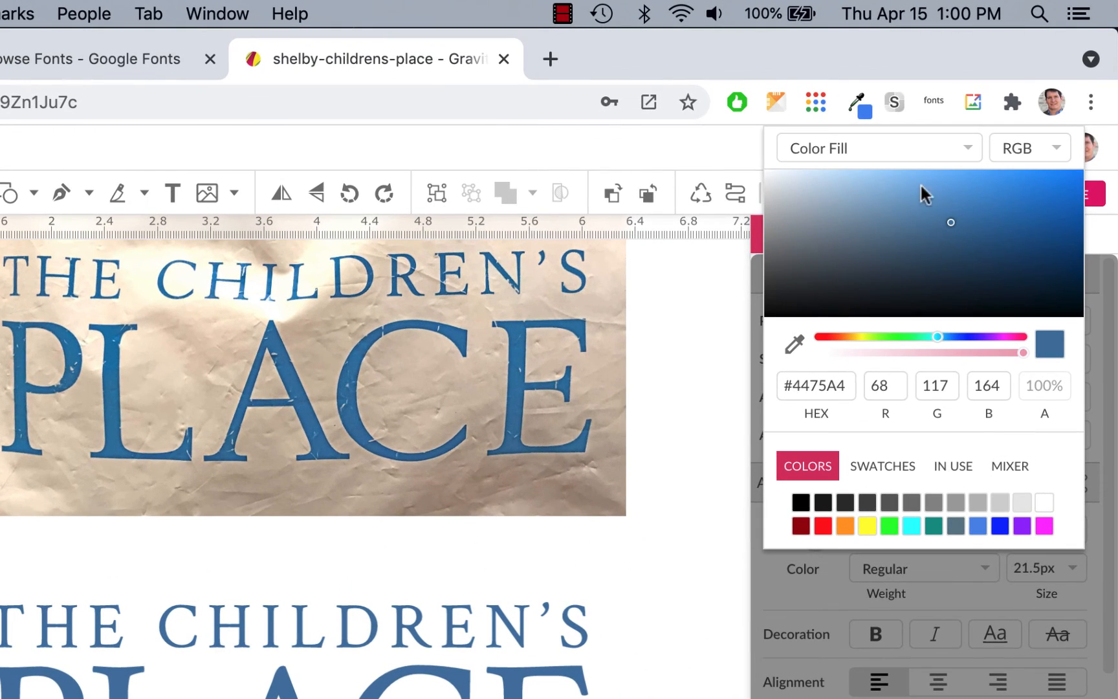
pyautogui.click(962, 464)
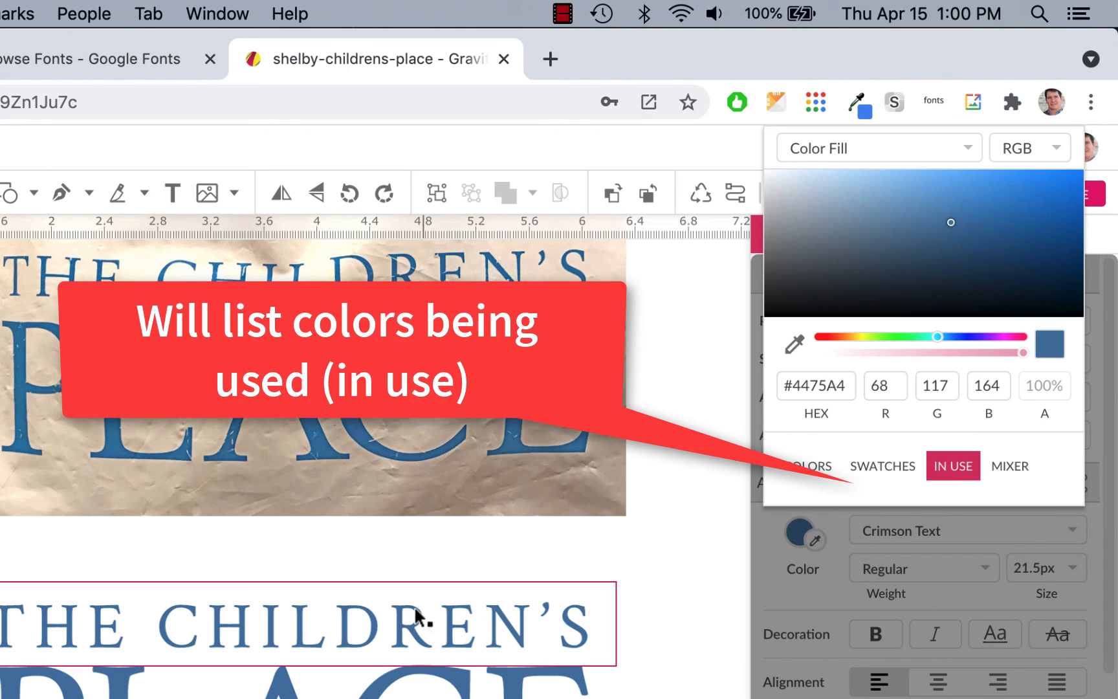
pyautogui.click(379, 615)
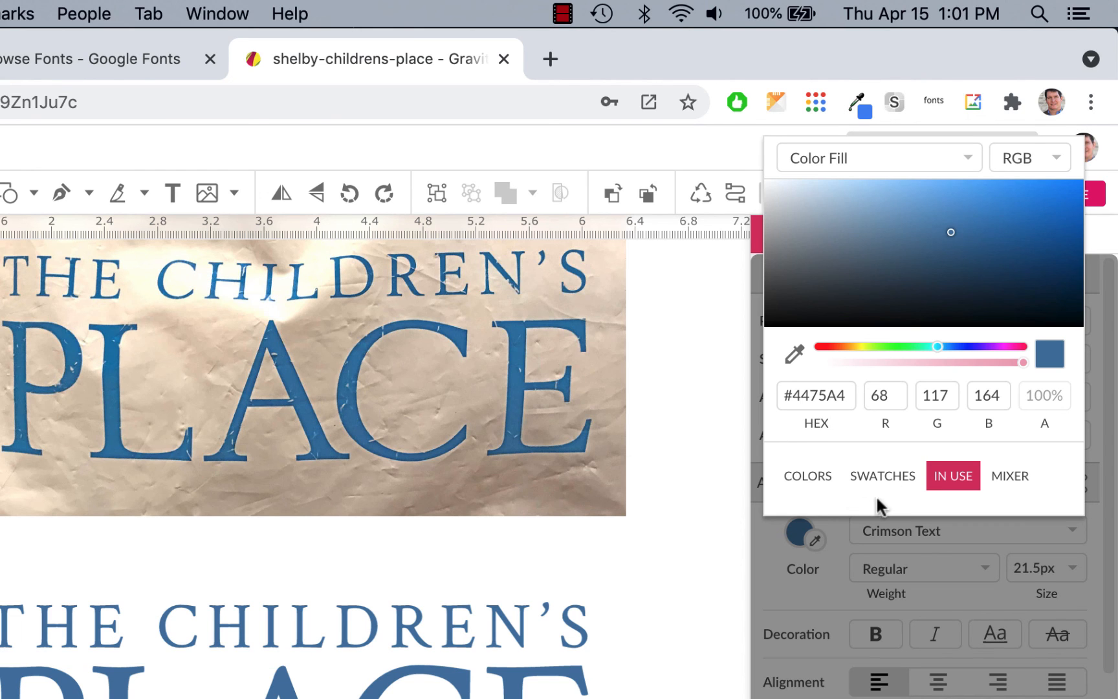
pyautogui.scroll(1, 666, 415)
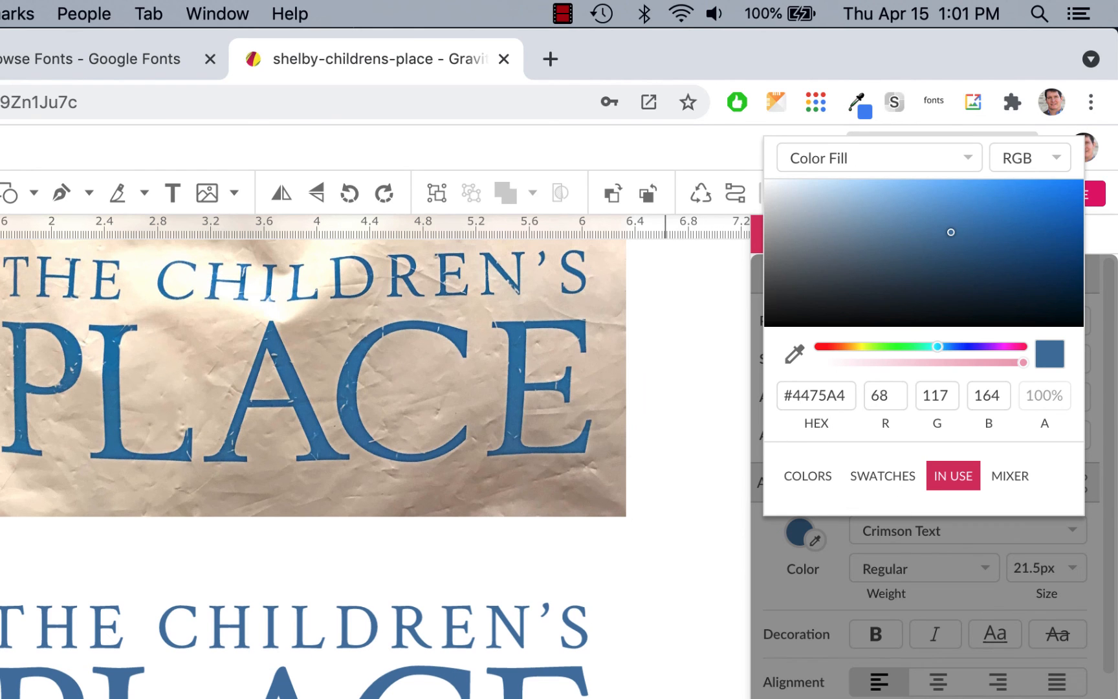
pyautogui.scroll(2, 376, 421)
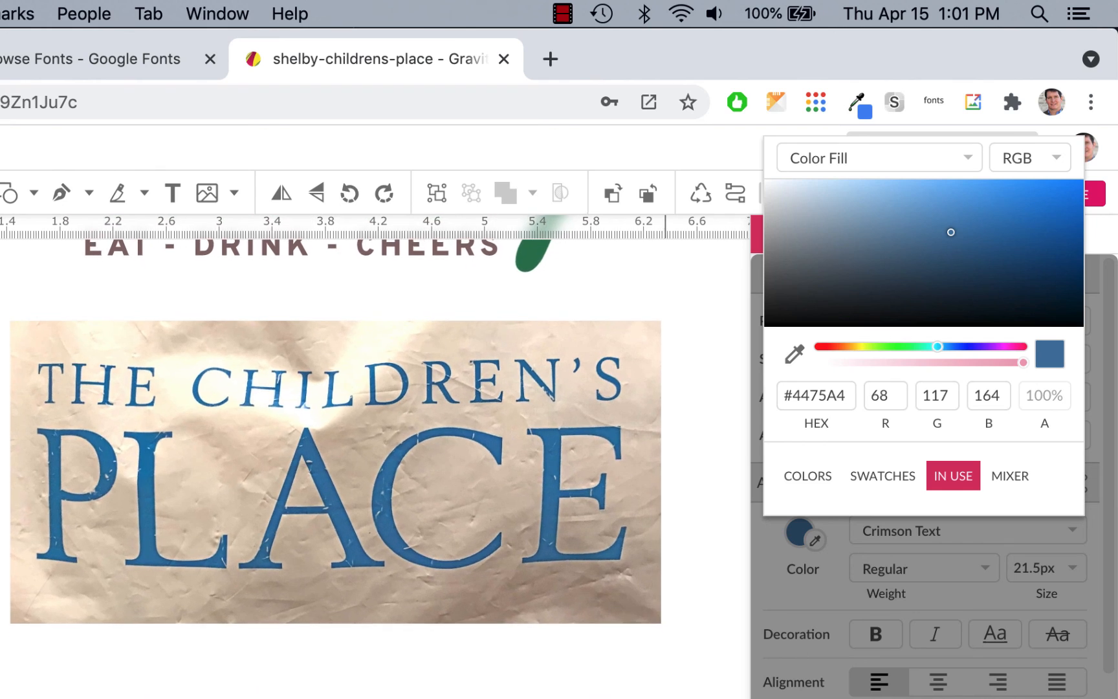
pyautogui.hscroll(1, 376, 421)
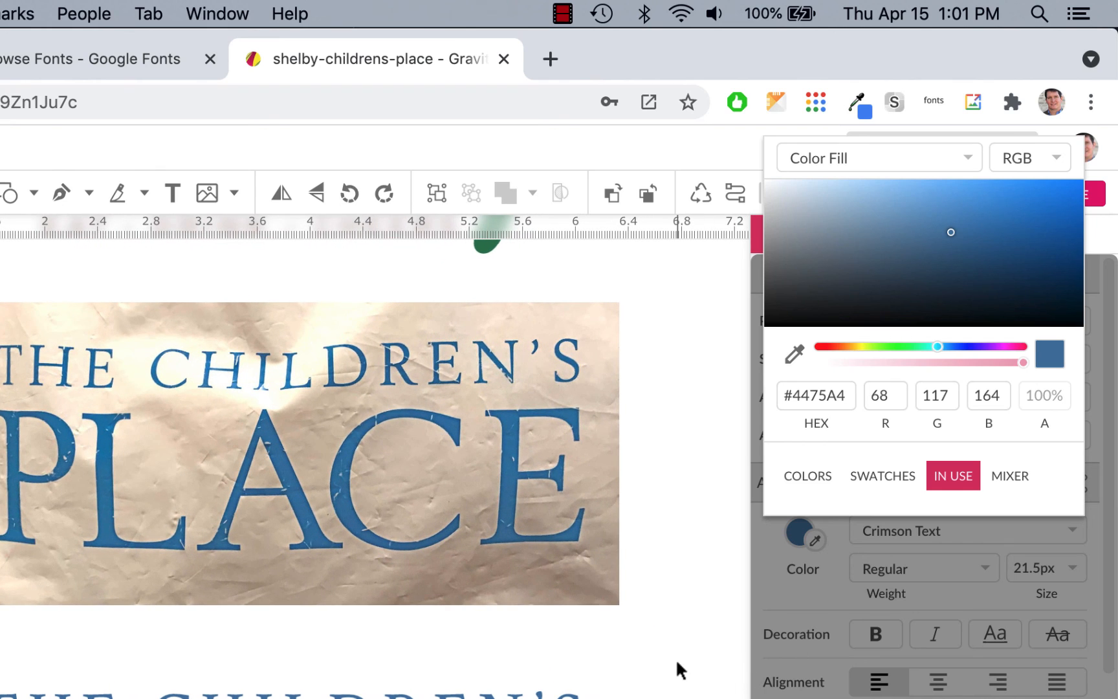
pyautogui.click(712, 641)
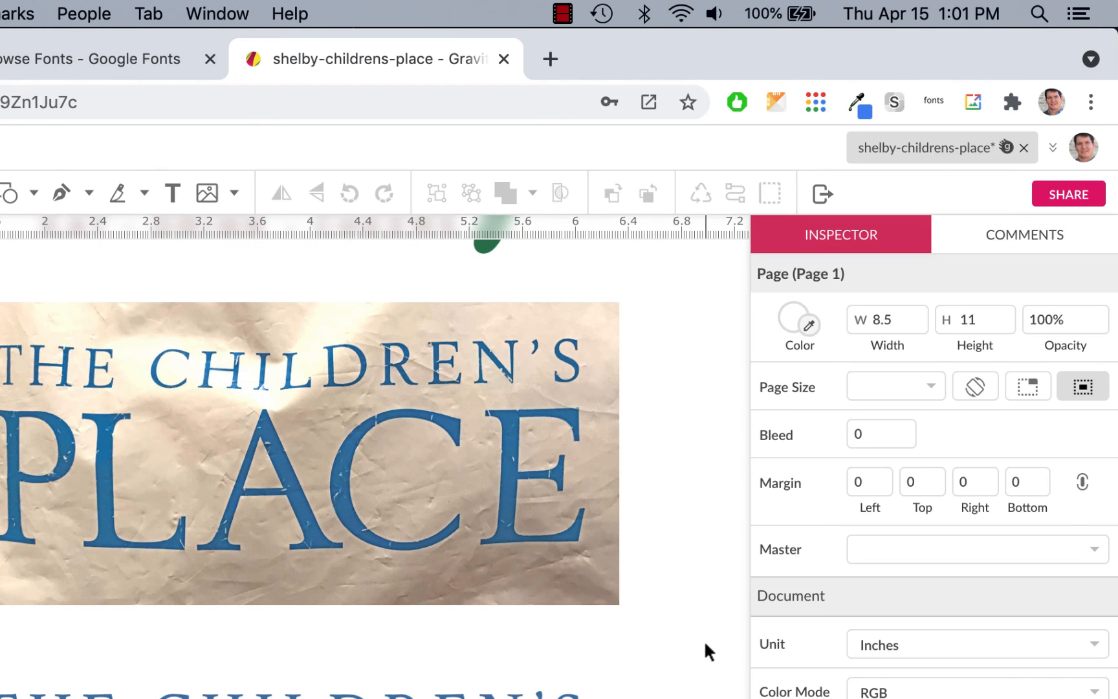
# Step: Compare both photographed logos with their recreated Shelby and Children's Place versions at a whole-page view
pyautogui.scroll(3, 704, 640)
pyautogui.hscroll(-1, 704, 641)
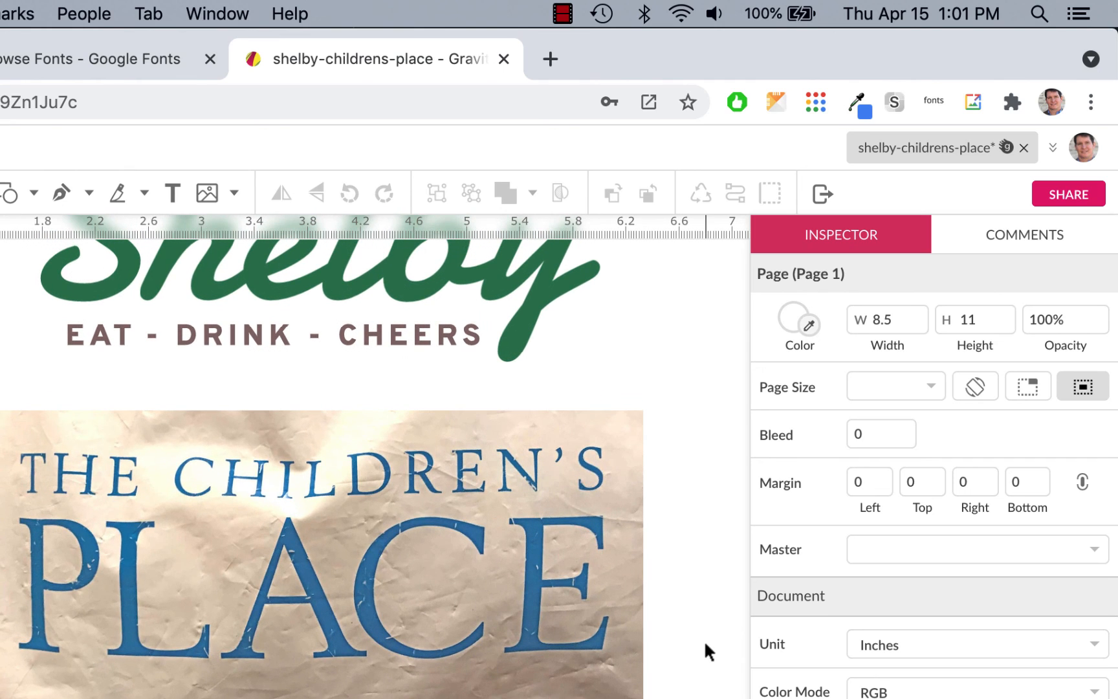
pyautogui.press('super+minus')
pyautogui.press('super+minus')
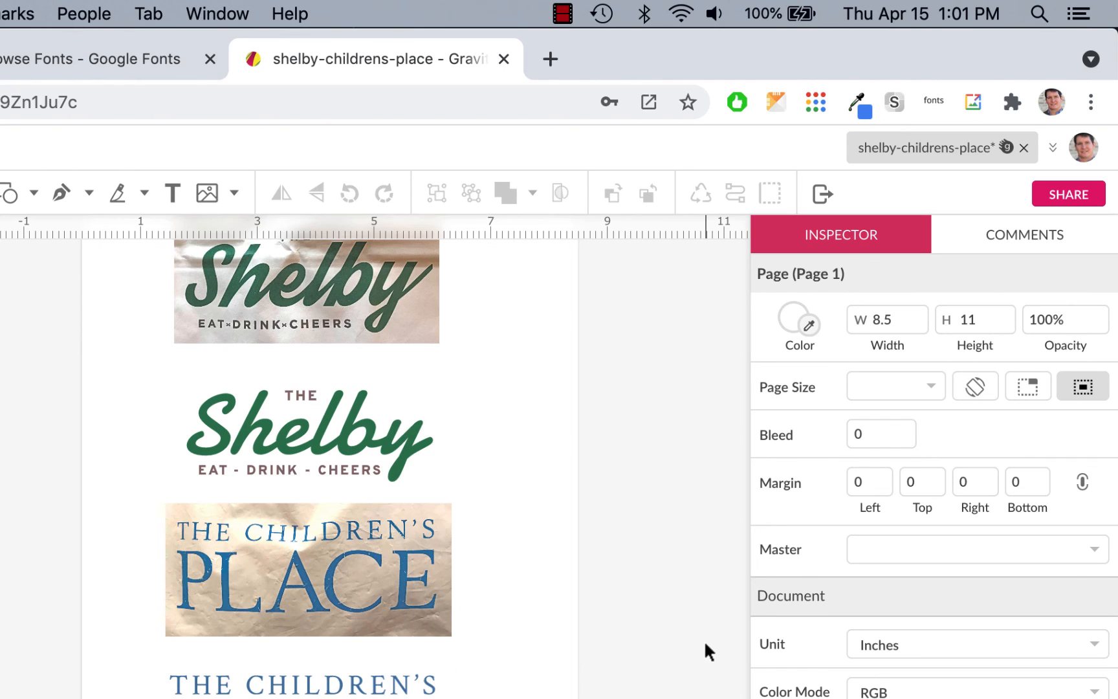
pyautogui.scroll(2, 619, 548)
pyautogui.hscroll(-1, 620, 548)
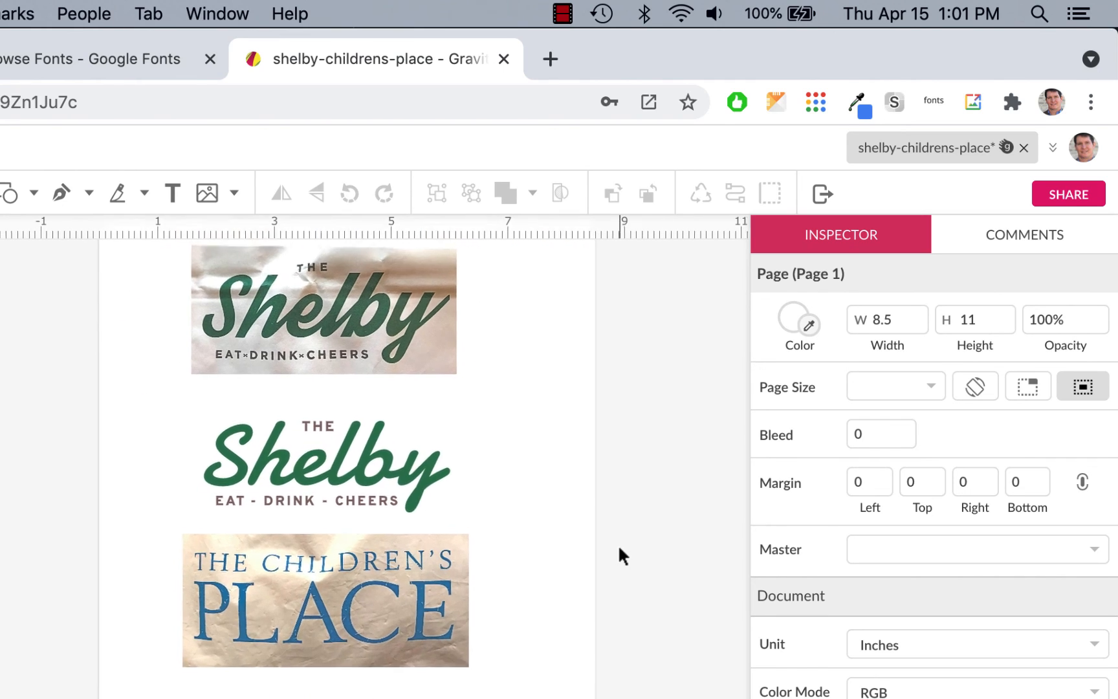
pyautogui.scroll(1, 620, 547)
pyautogui.hscroll(1, 620, 547)
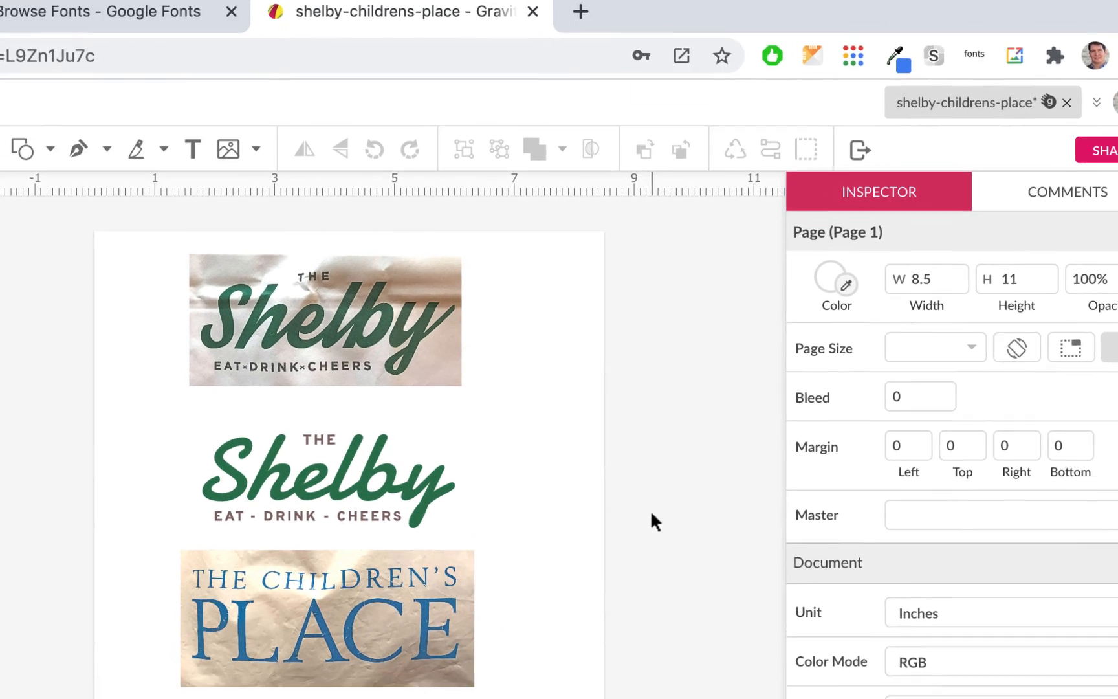
pyautogui.scroll(-5, 652, 514)
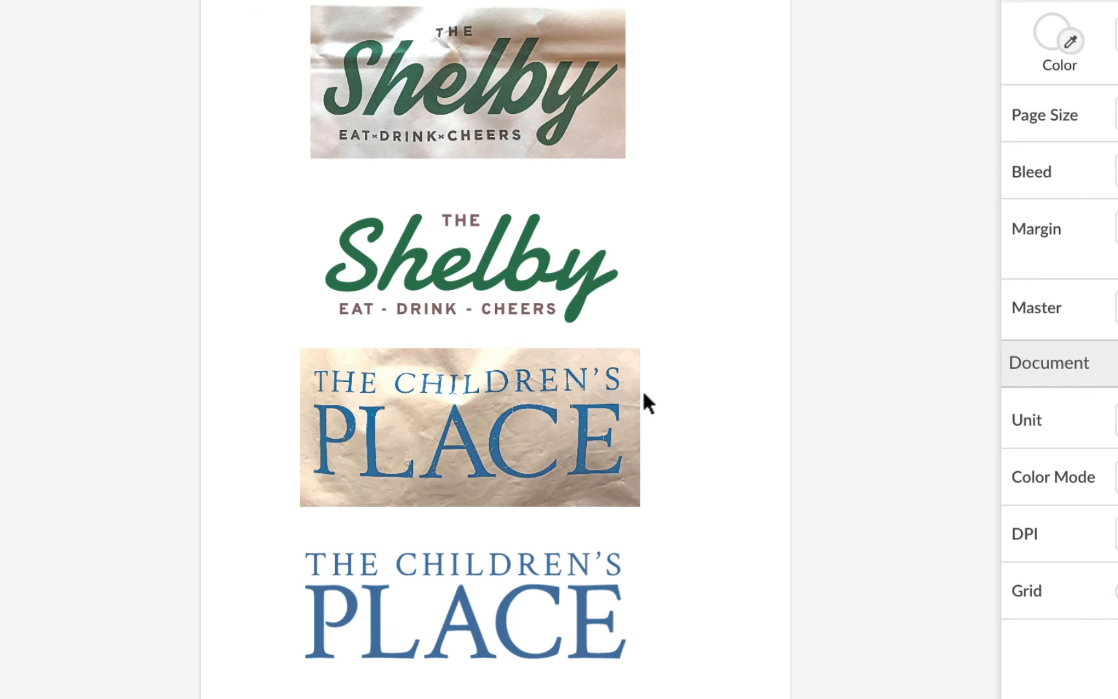
pyautogui.scroll(1, 723, 422)
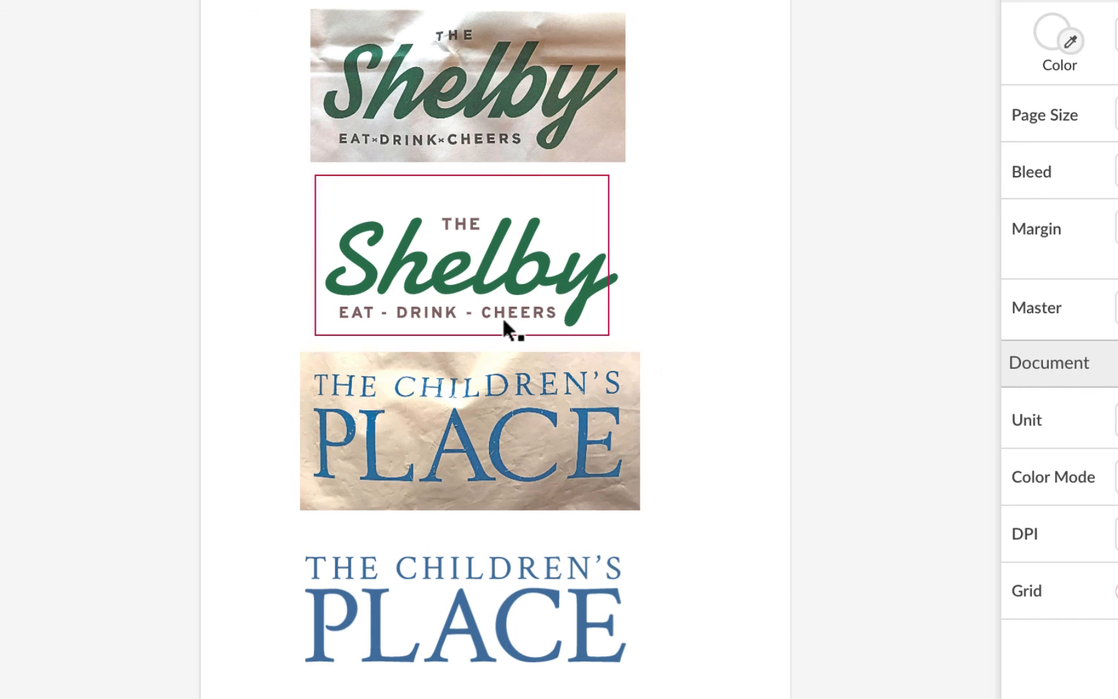